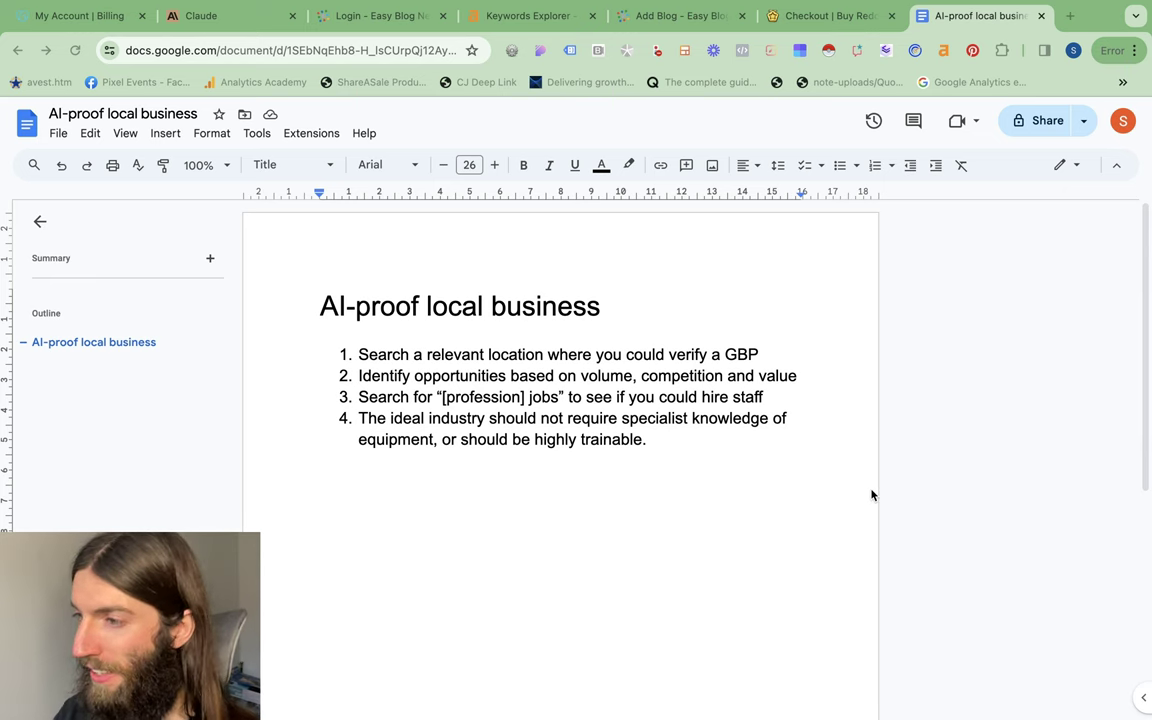
# Switch to the Ahrefs Keywords Explorer UK overview for 'enfield' (KD 59, volume 24K)
pyautogui.click(515, 15)
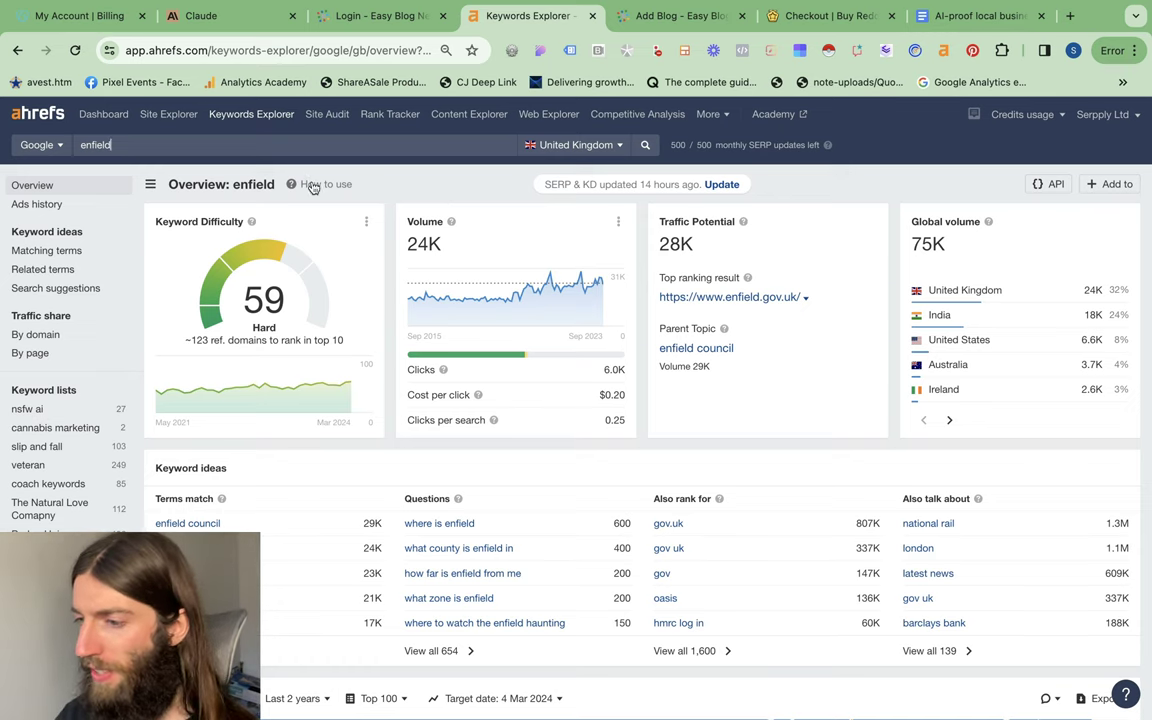
# Open the full Matching terms list for 'enfield' in the UK, 63,005 keywords
pyautogui.scroll(-1, 397, 452)
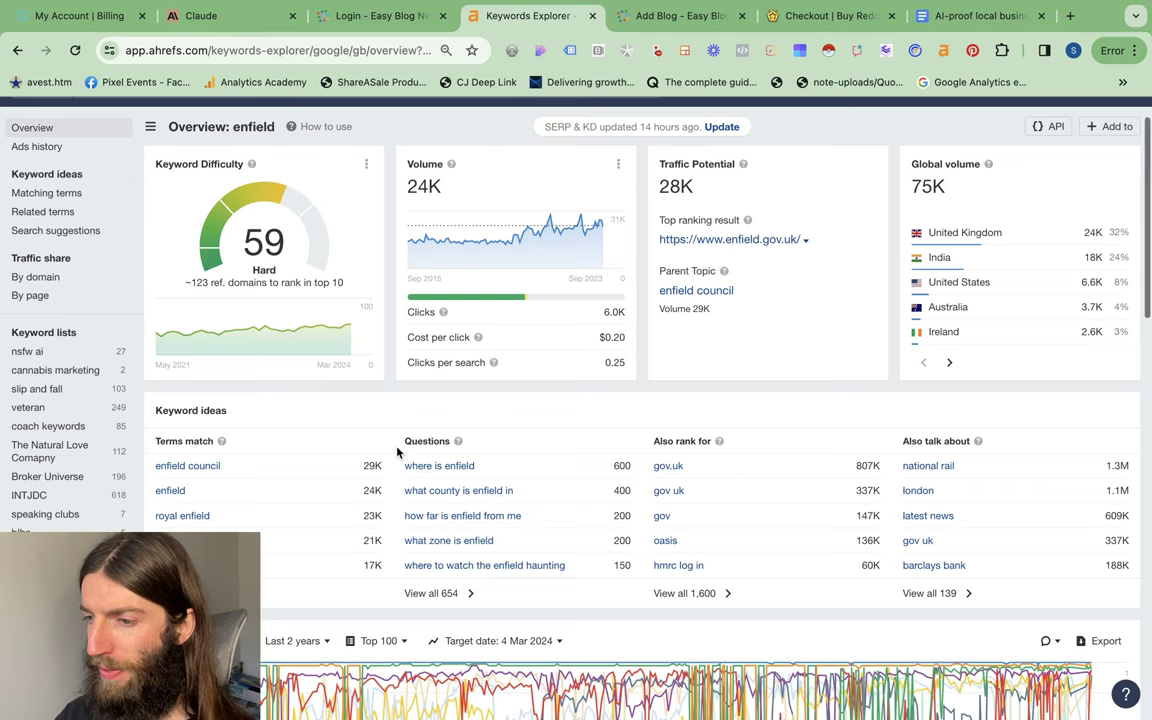
pyautogui.scroll(-4, 397, 452)
pyautogui.click(208, 443)
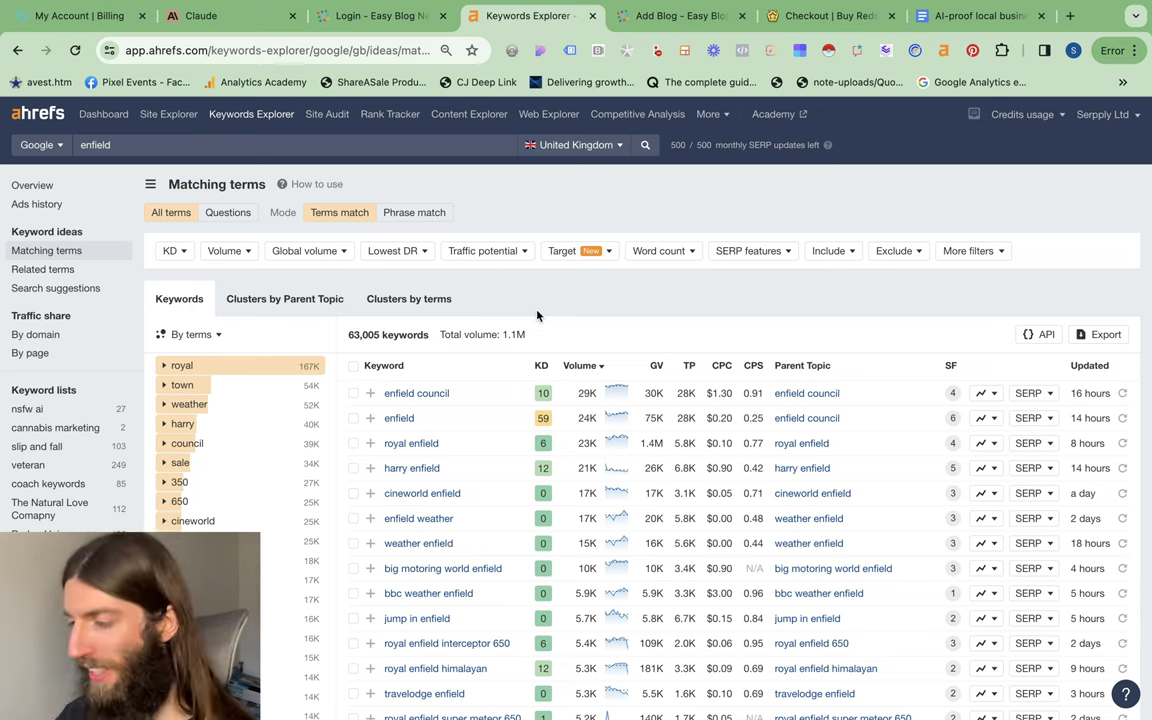
# Filter the enfield keyword ideas to search volume 100 or more, leaving 1,643 keywords
pyautogui.click(227, 251)
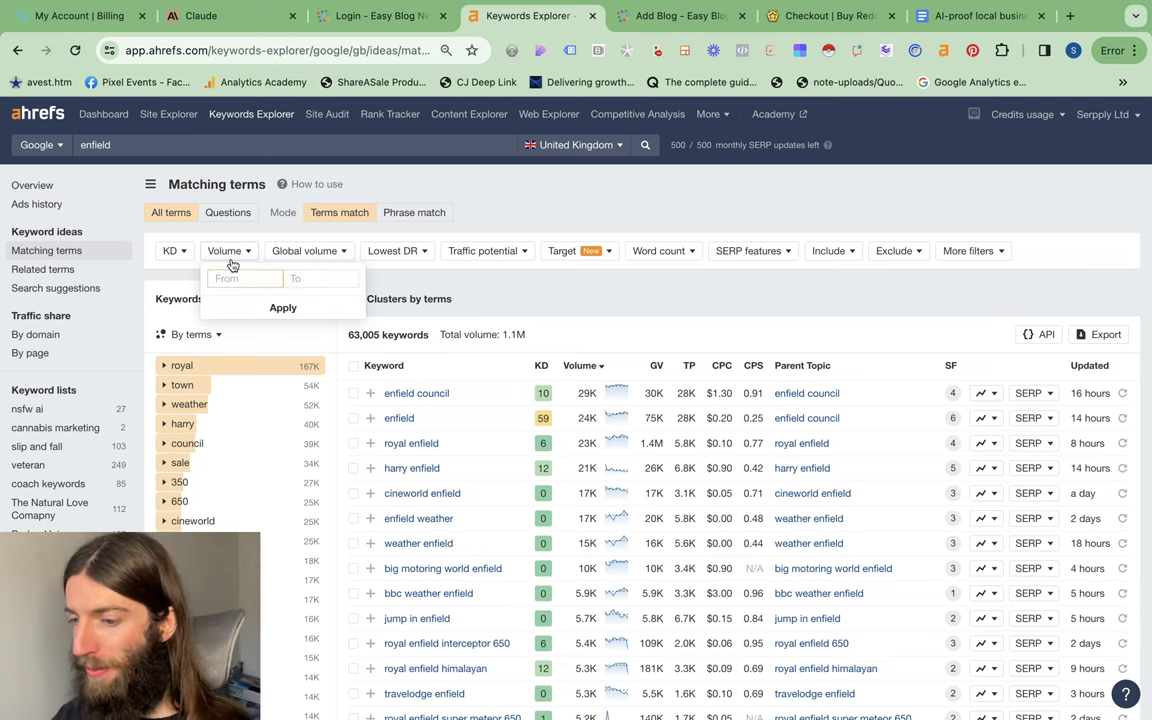
pyautogui.write('100')
pyautogui.click(283, 307)
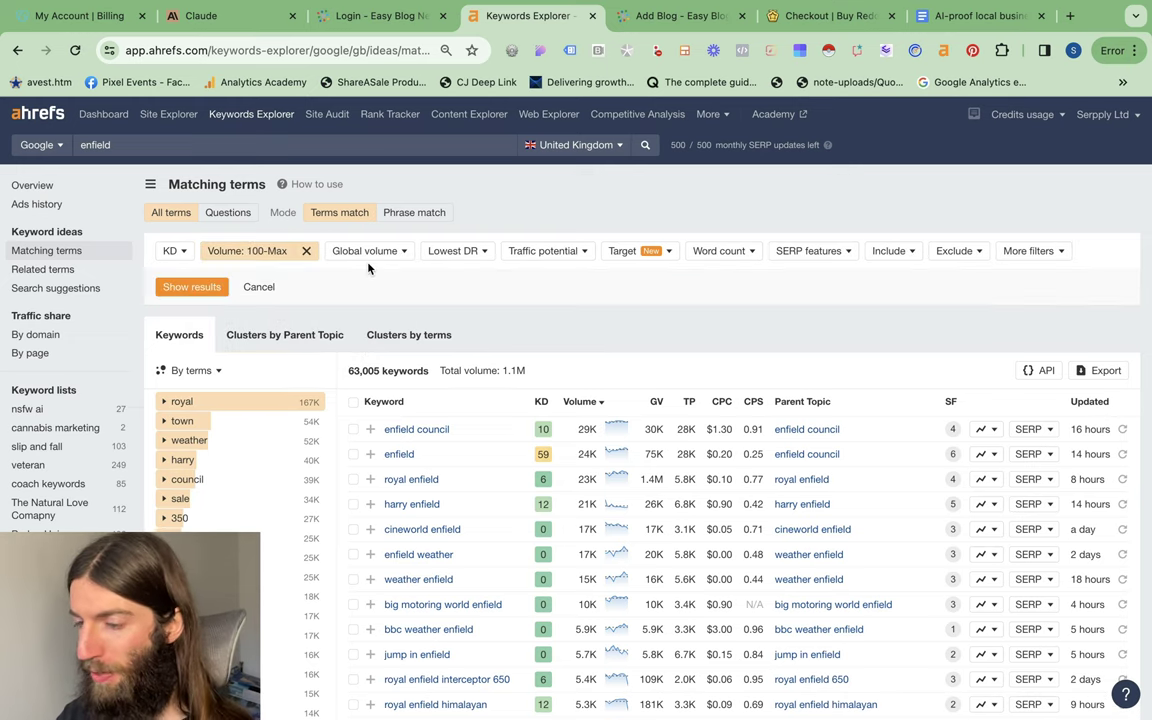
pyautogui.click(190, 287)
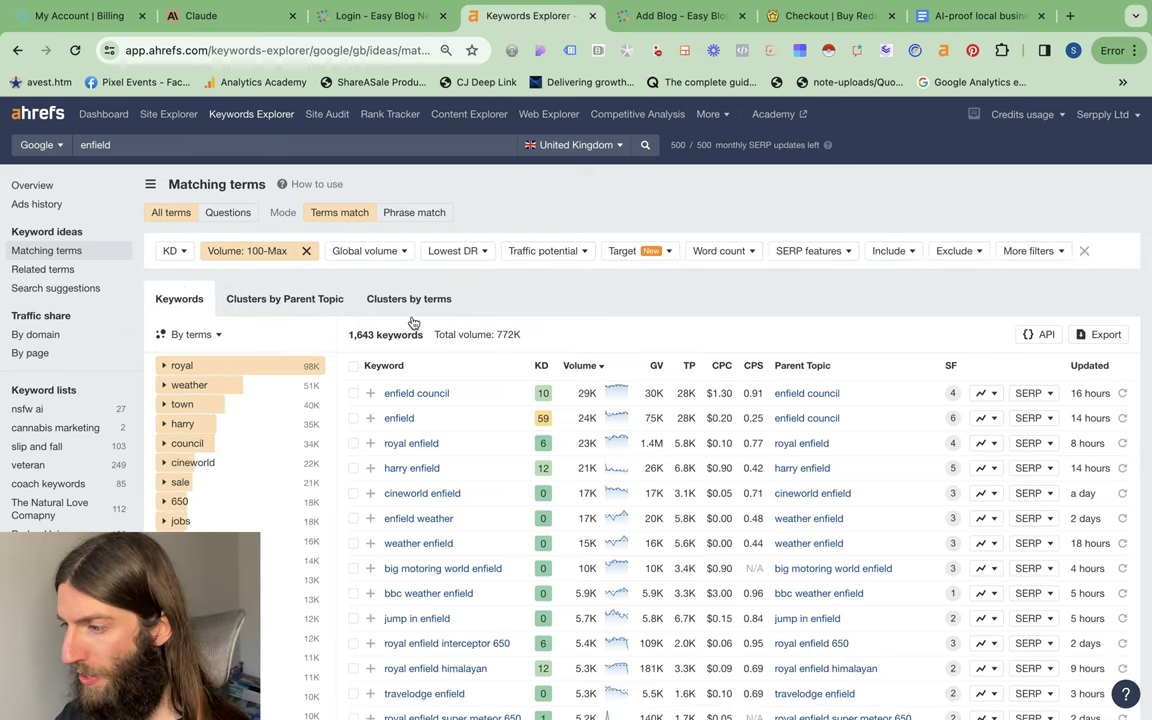
# Sort the keywords by highest CPC and browse to local-service terms like removals enfield
pyautogui.click(722, 365)
pyautogui.scroll(-2, 445, 402)
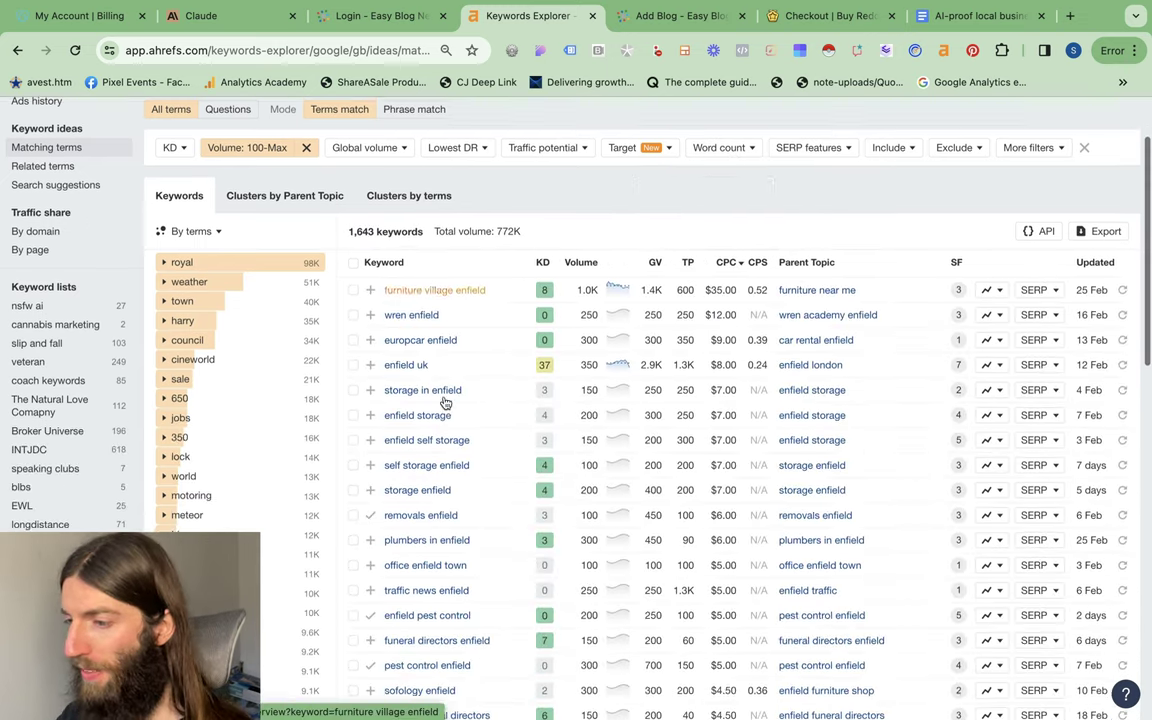
pyautogui.scroll(5, 445, 402)
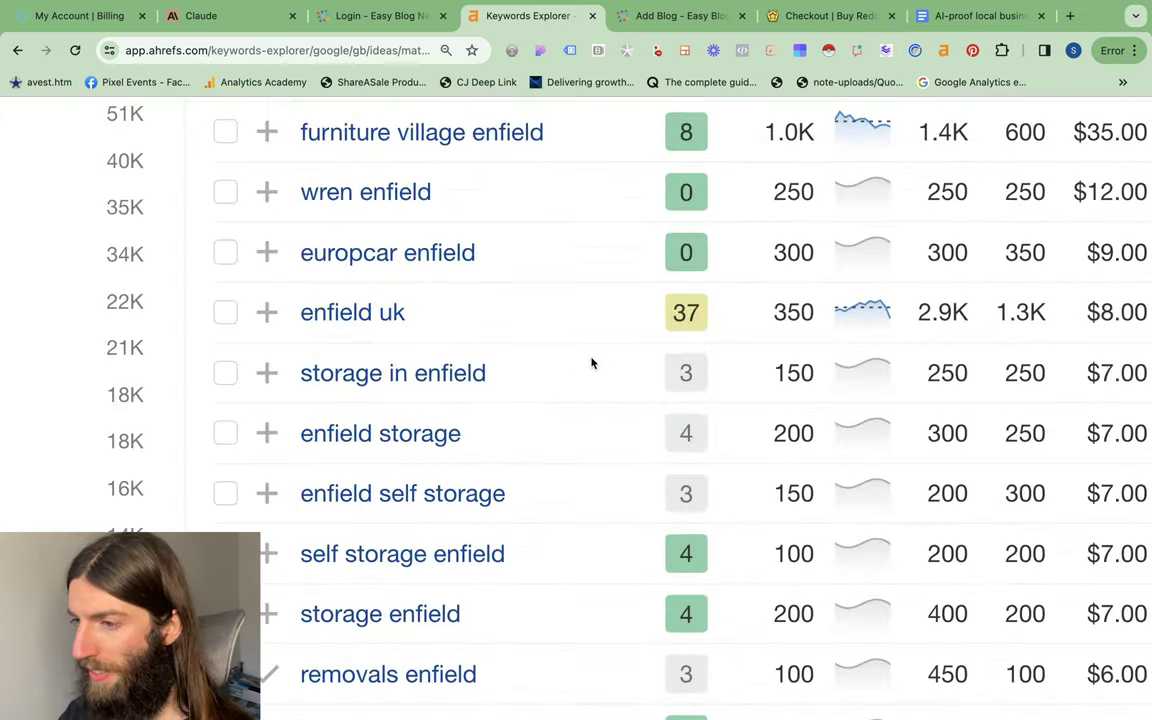
pyautogui.scroll(2, 591, 363)
pyautogui.hscroll(4, 537, 347)
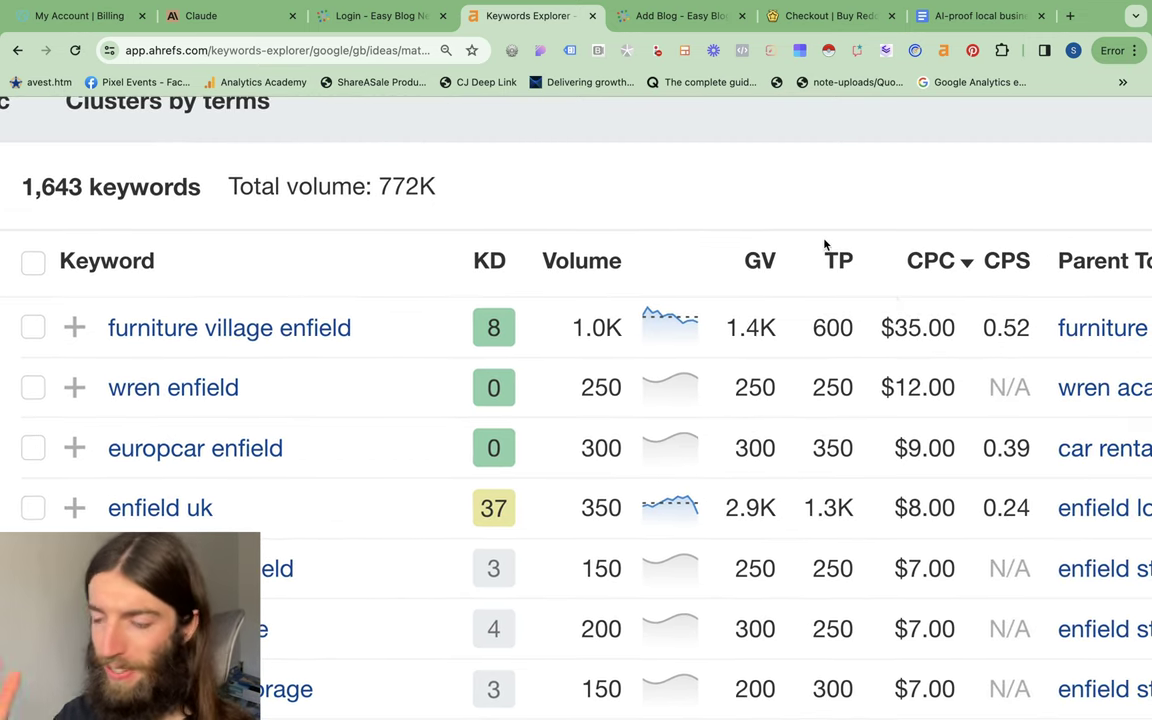
pyautogui.hscroll(-2, 365, 415)
pyautogui.hscroll(-3, 365, 415)
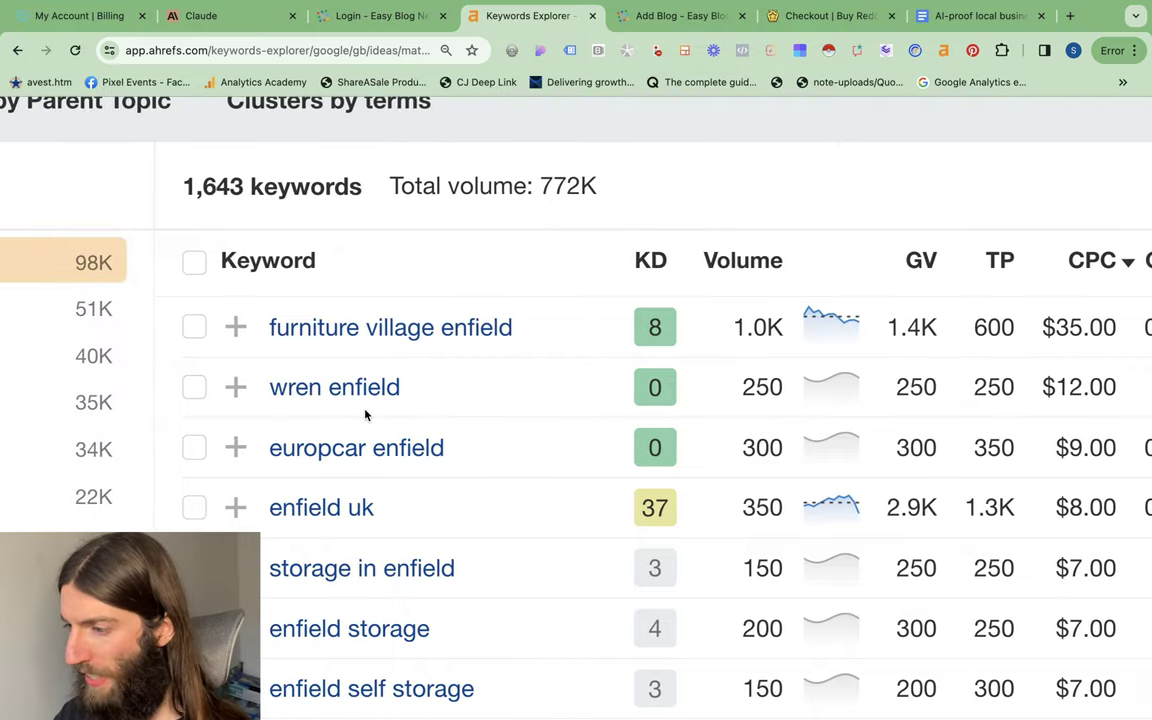
pyautogui.scroll(-3, 538, 433)
pyautogui.hscroll(2, 538, 433)
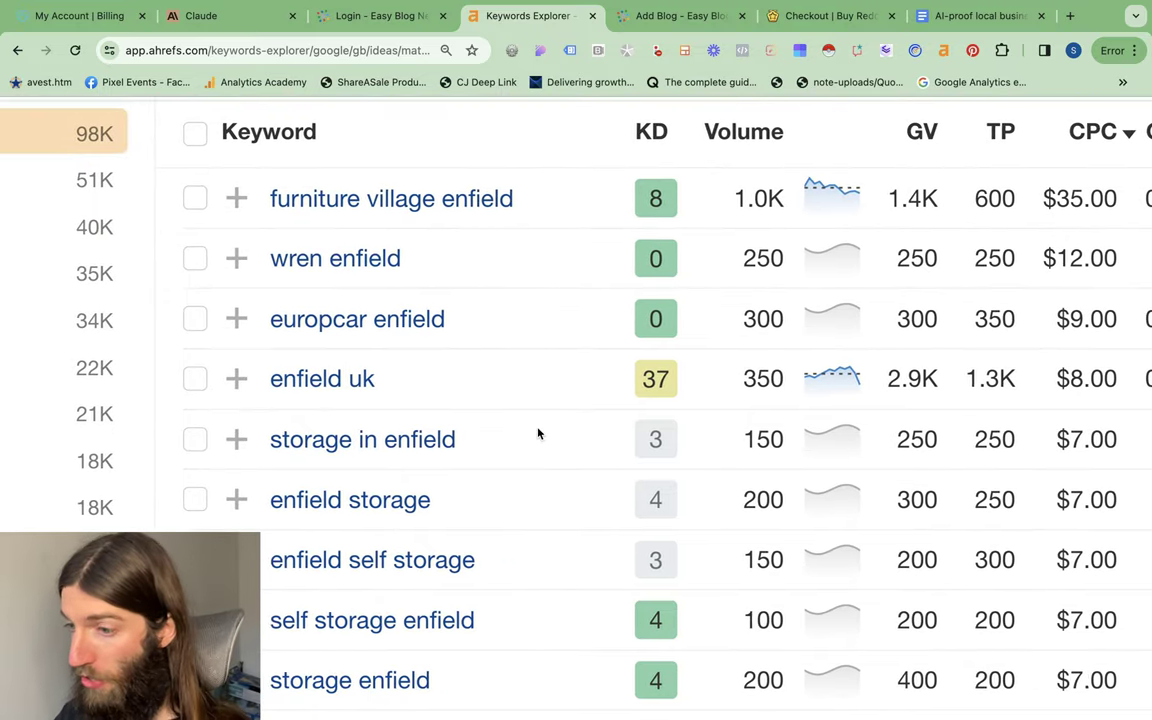
pyautogui.hscroll(2, 538, 433)
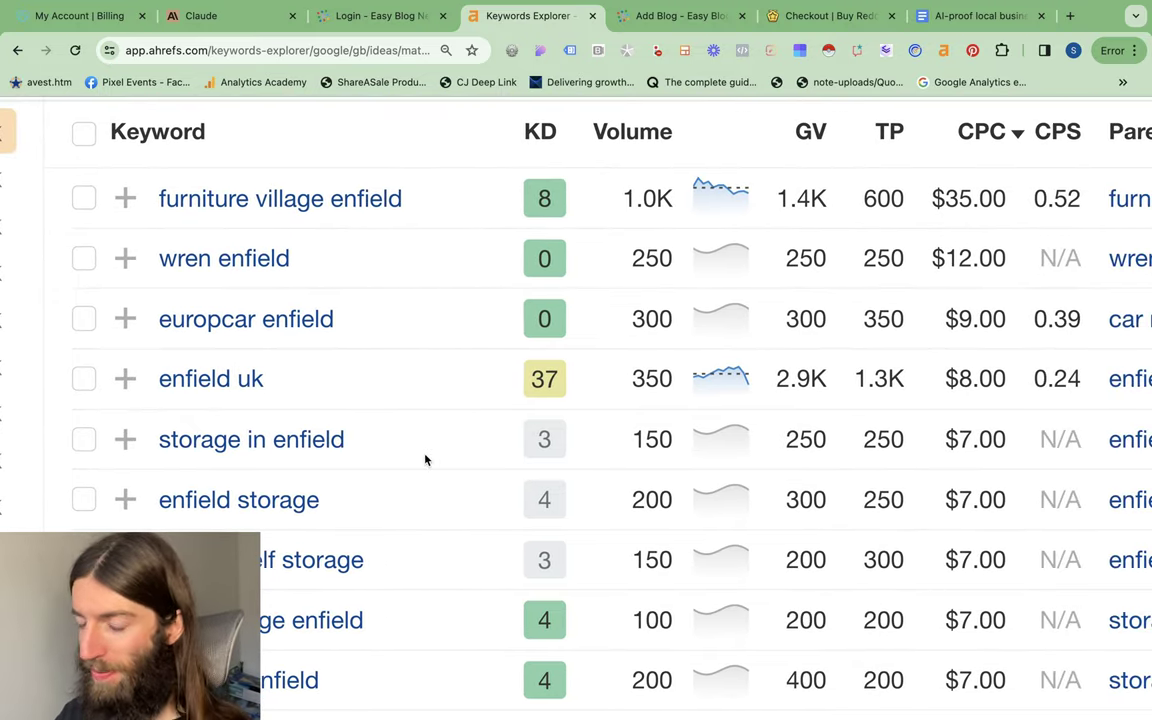
pyautogui.hscroll(-1, 427, 458)
pyautogui.hscroll(3, 427, 458)
pyautogui.hscroll(-5, 427, 458)
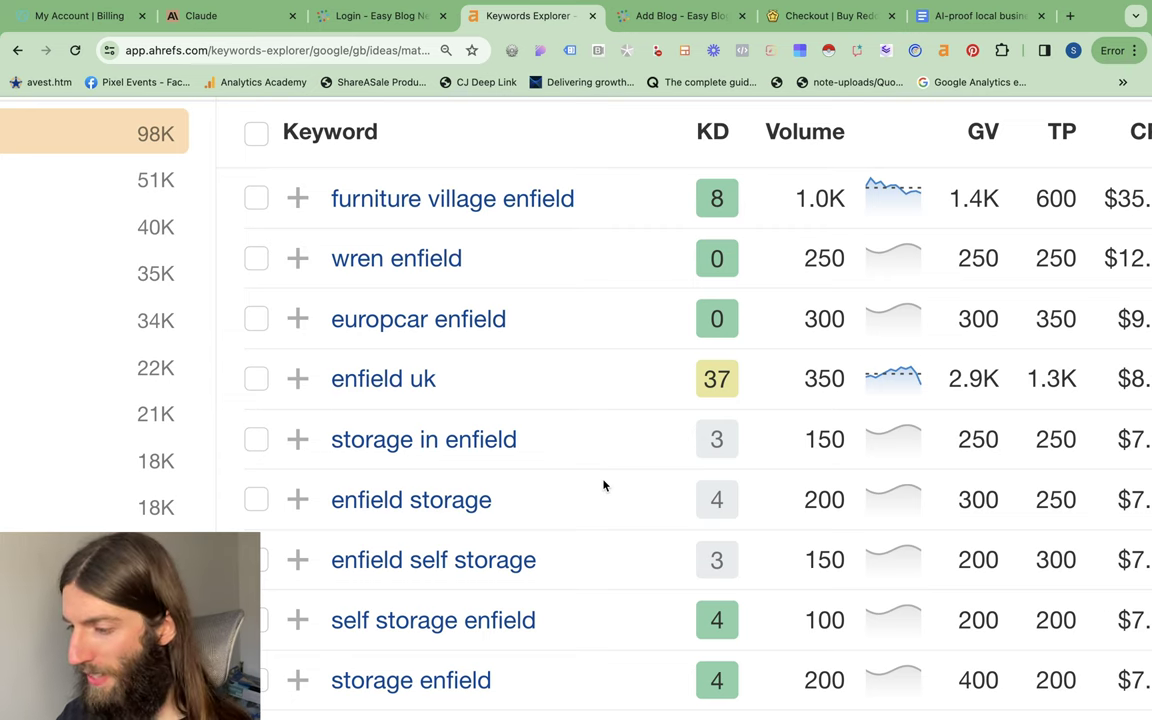
pyautogui.scroll(-3, 603, 485)
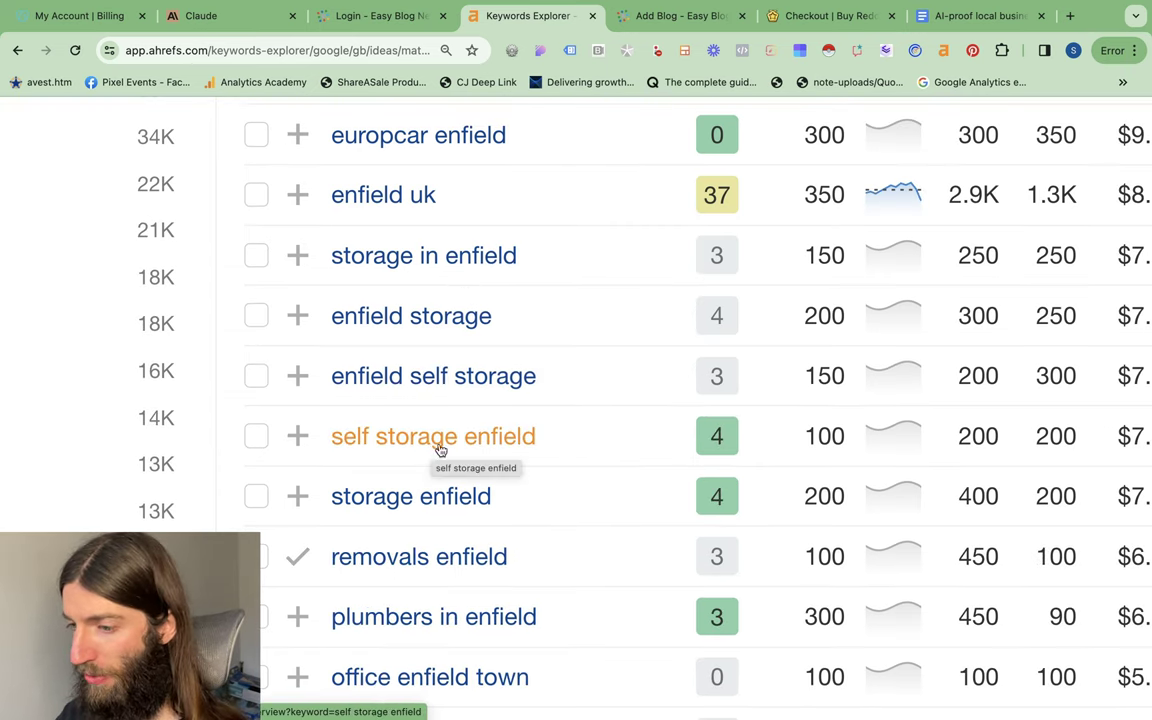
pyautogui.scroll(-1, 550, 471)
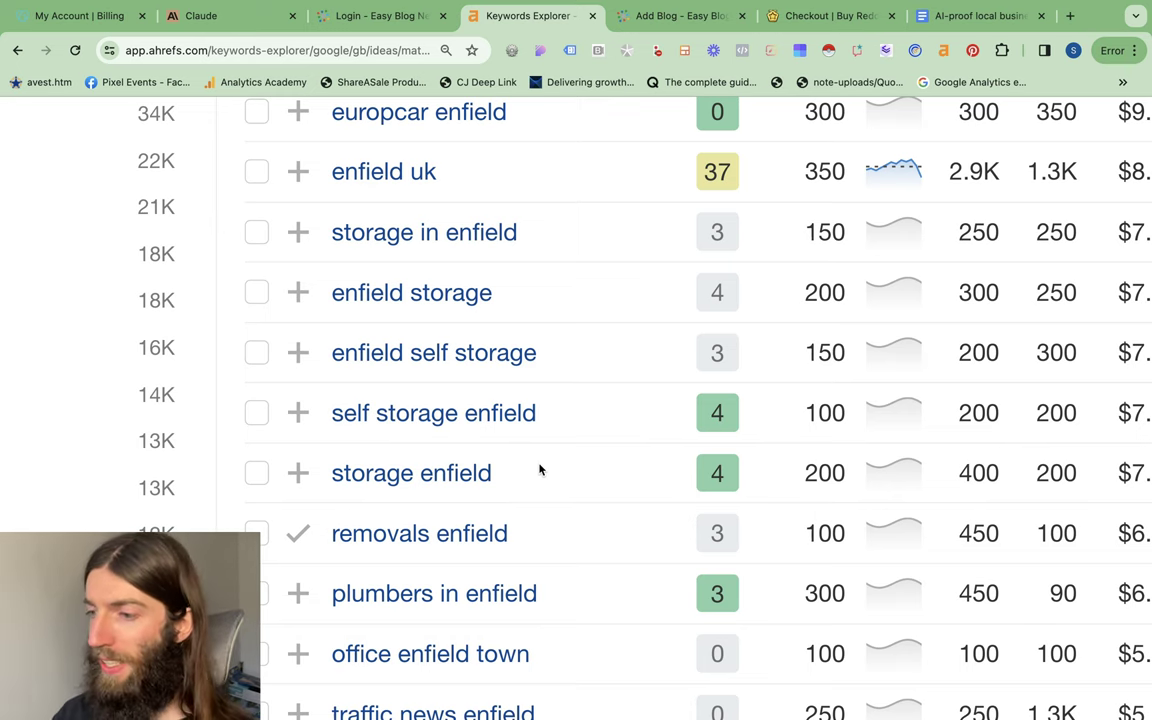
pyautogui.scroll(-3, 530, 474)
pyautogui.hscroll(3, 397, 460)
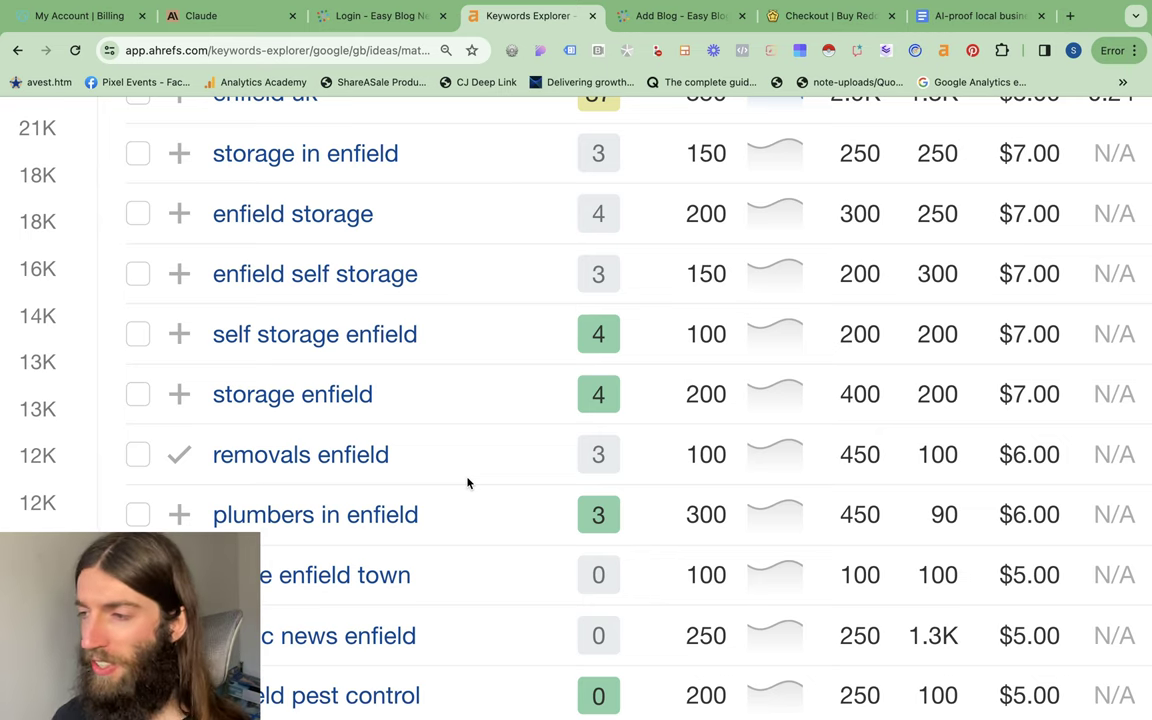
# Show the Docs checklist in compact mode and highlight point 4's specialist equipment knowledge phrase
pyautogui.click(965, 18)
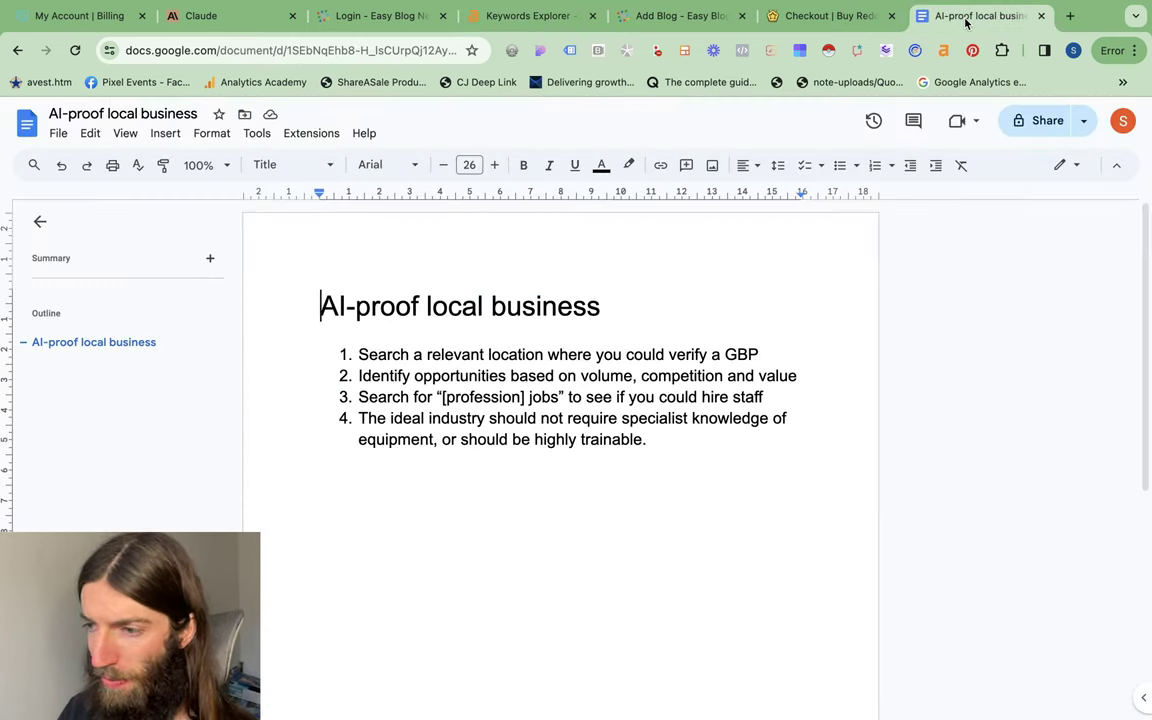
pyautogui.hotkey('ctrl', 'shift', 'f')
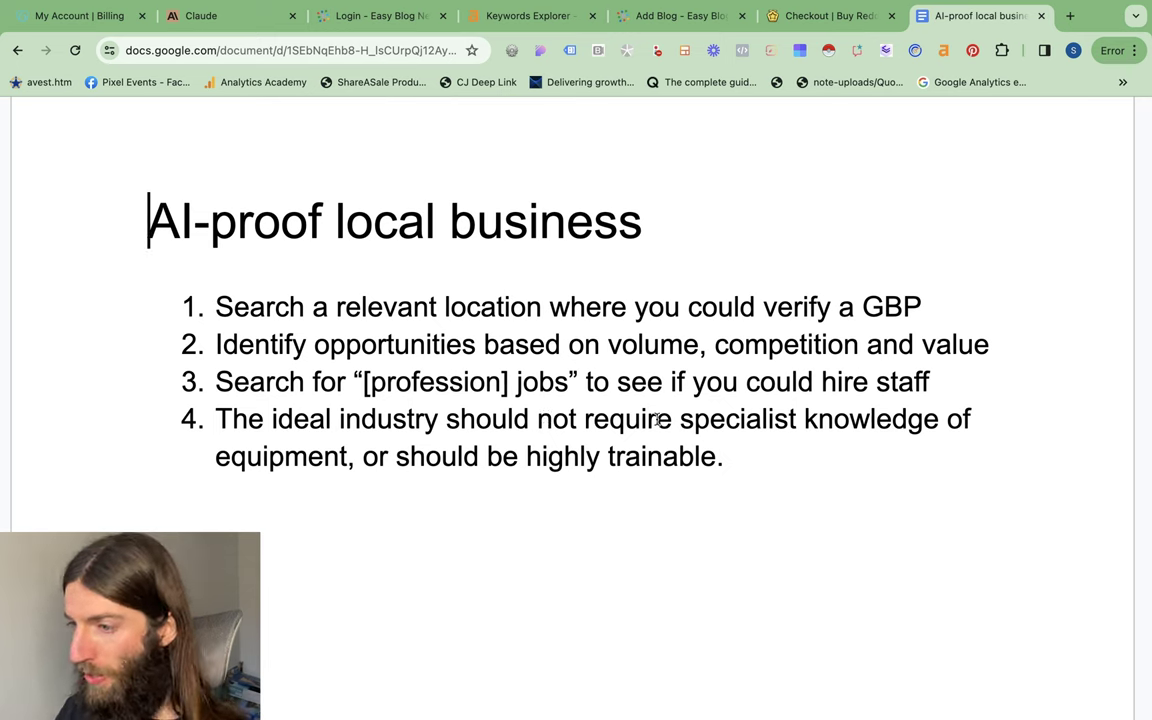
pyautogui.moveTo(529, 419); pyautogui.dragTo(948, 412)
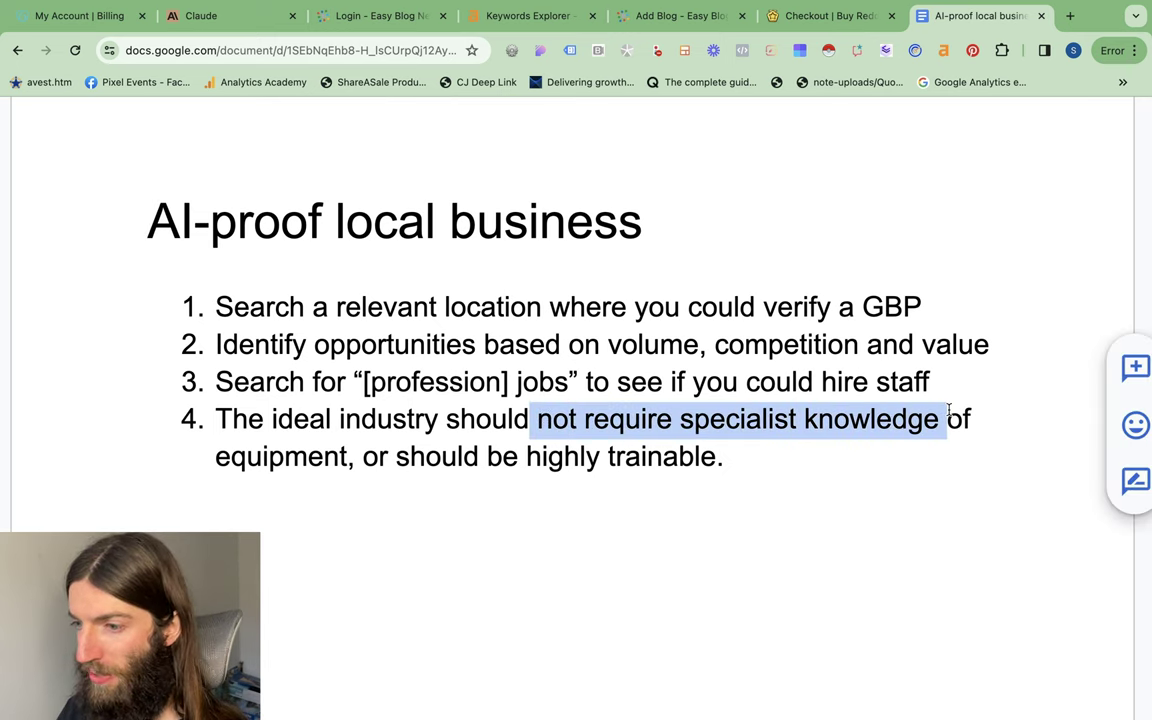
pyautogui.moveTo(215, 457); pyautogui.dragTo(347, 457)
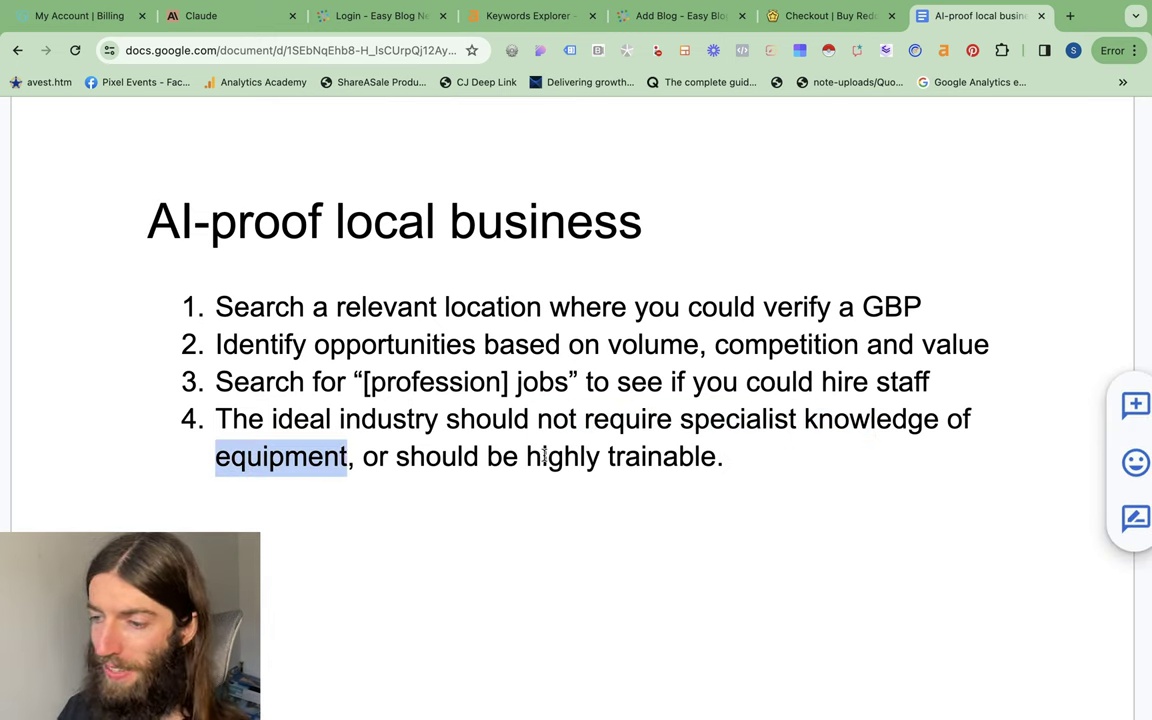
# Return to the CPC-sorted enfield list and browse to plumbers in enfield (KD 3, volume 300)
pyautogui.press('super+4')
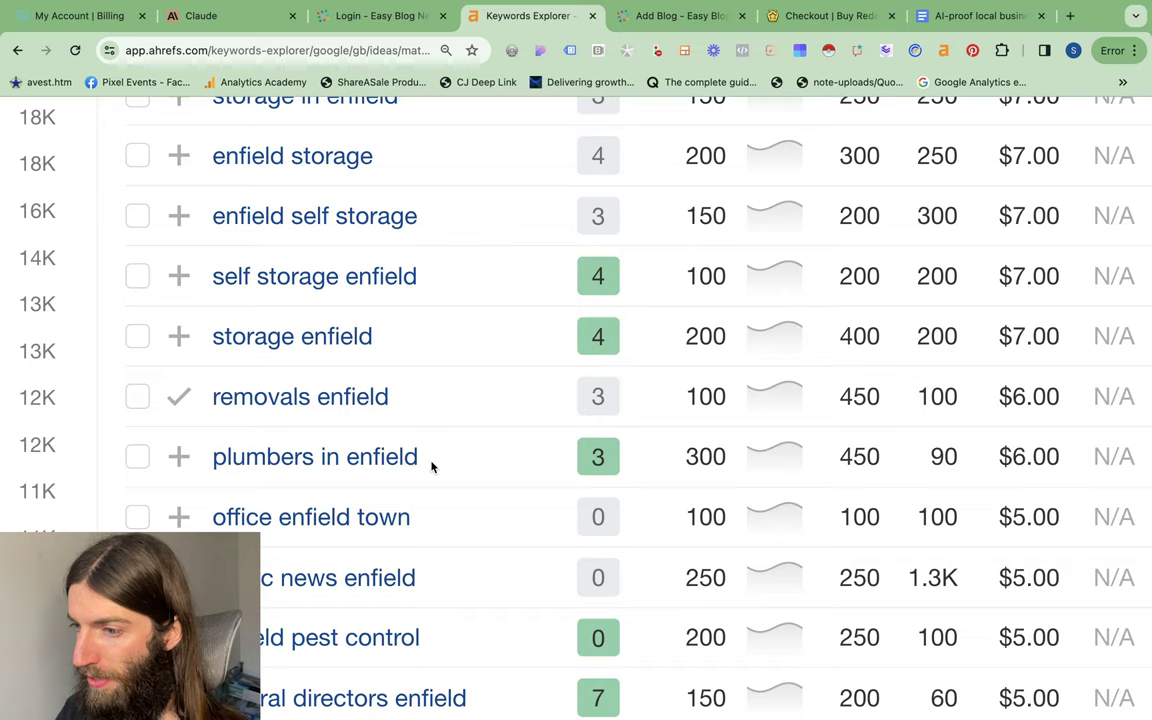
pyautogui.scroll(1, 429, 465)
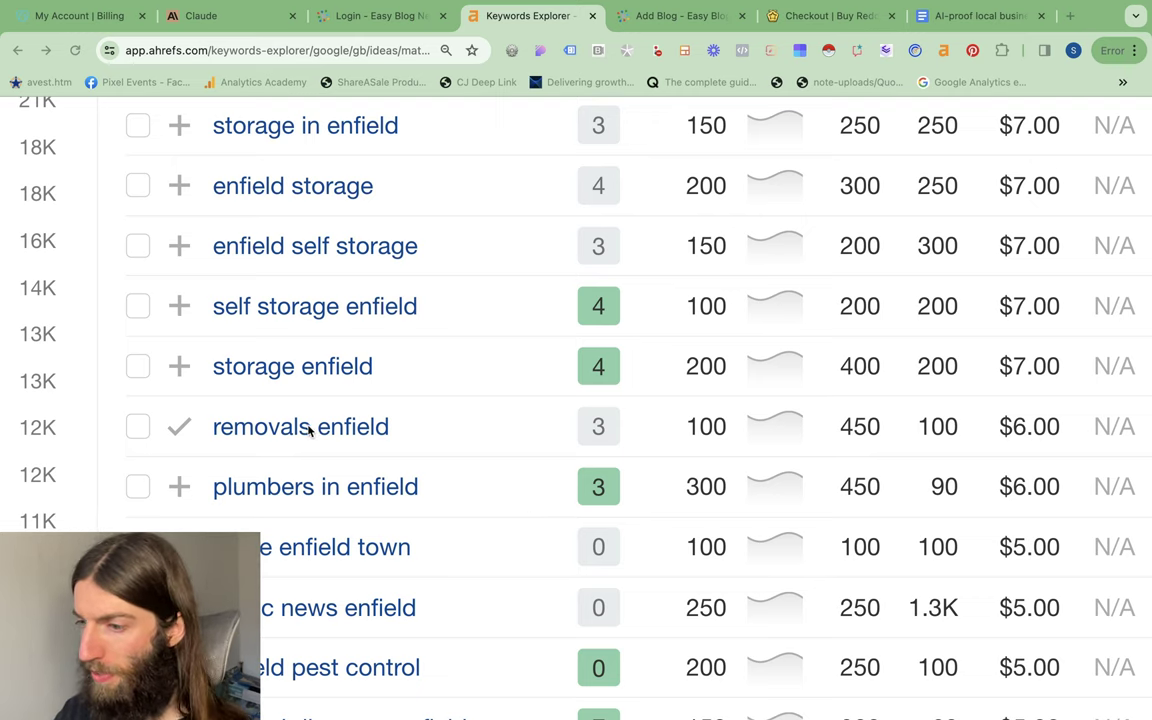
pyautogui.scroll(-1, 510, 419)
pyautogui.scroll(-1, 510, 419)
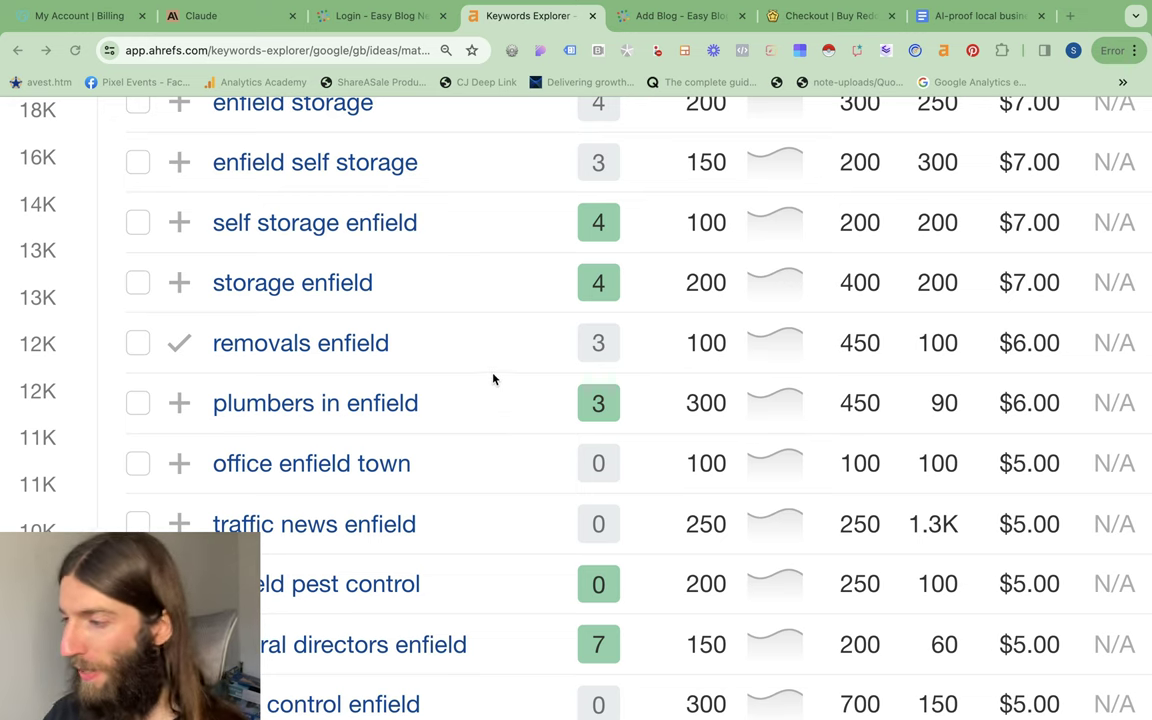
# Search 'pimlico plumbers founder' in a new tab and open the founder's Wikipedia article
pyautogui.click(1070, 15)
pyautogui.write('pimlico ')
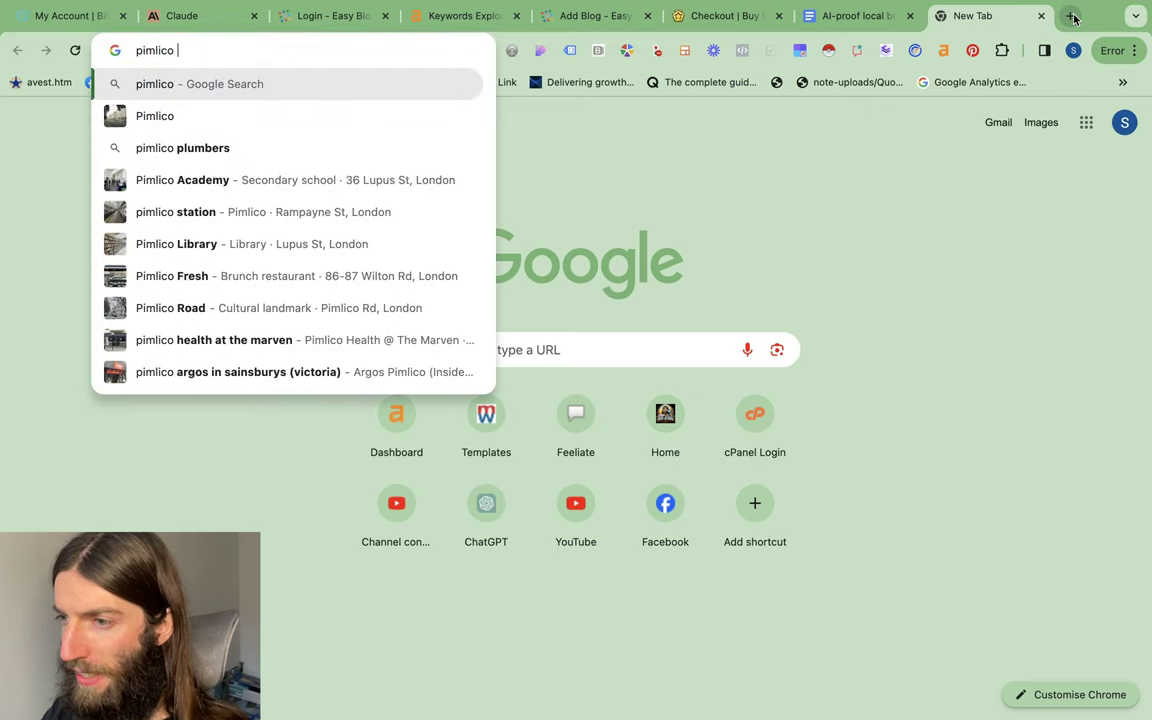
pyautogui.write('plumbers founder')
pyautogui.press('Return')
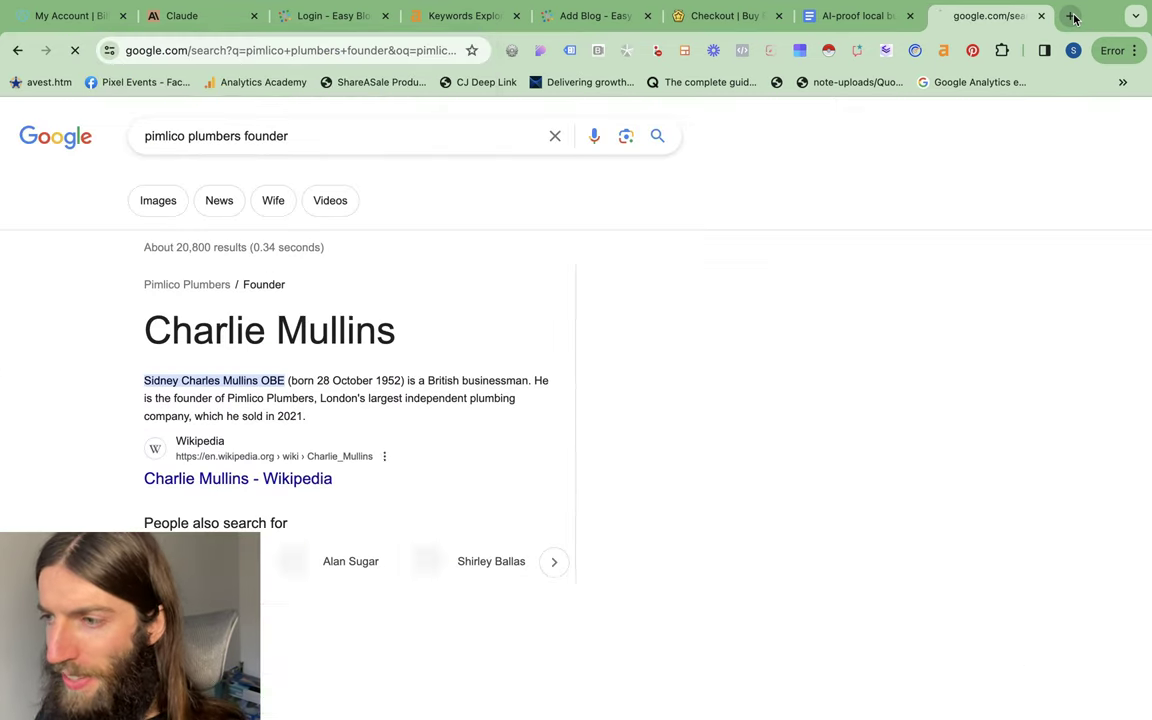
pyautogui.scroll(-3, 540, 267)
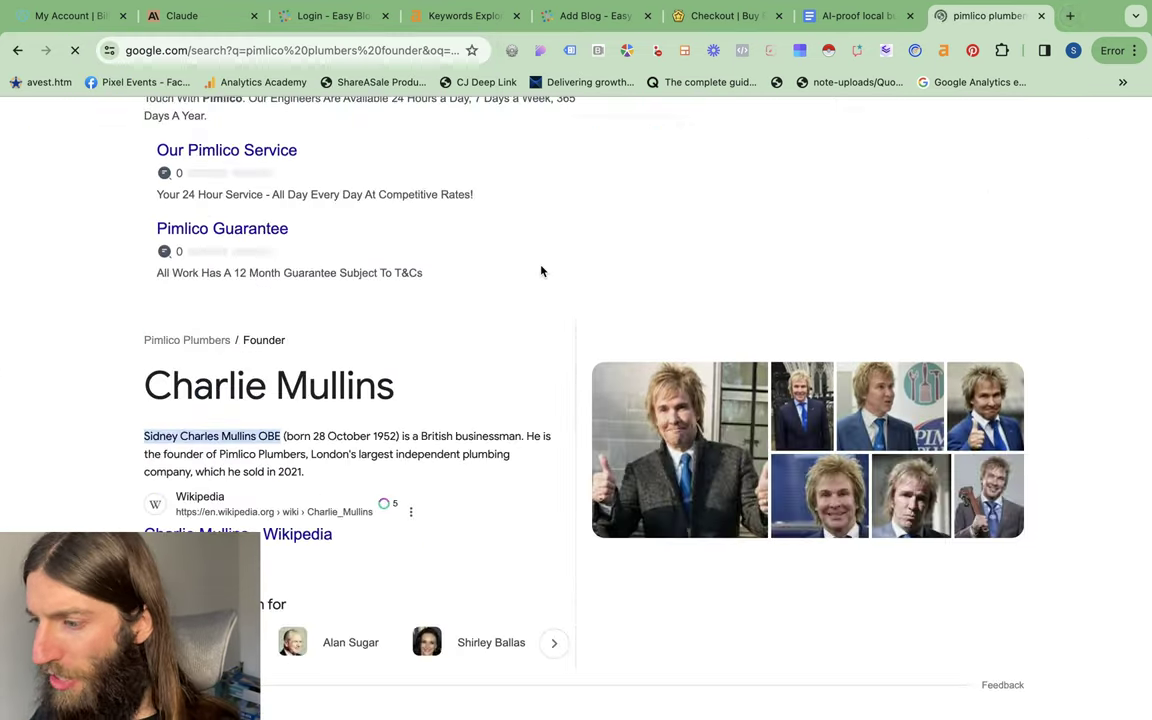
pyautogui.scroll(-3, 541, 271)
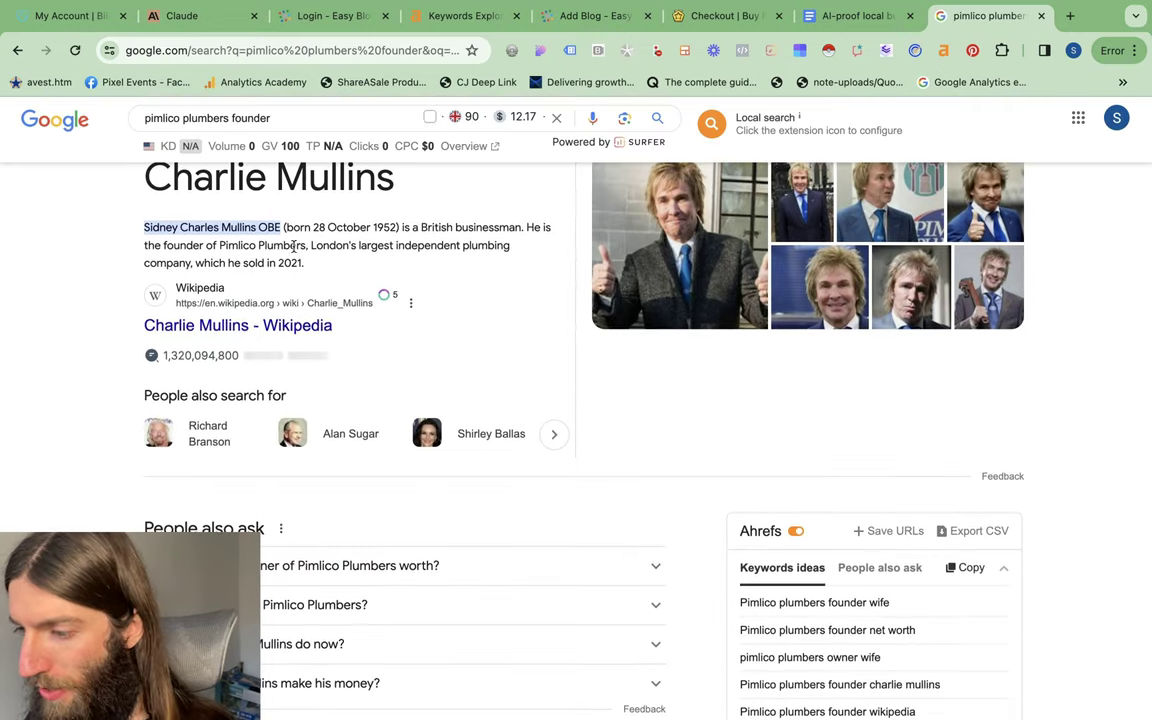
pyautogui.click(237, 322)
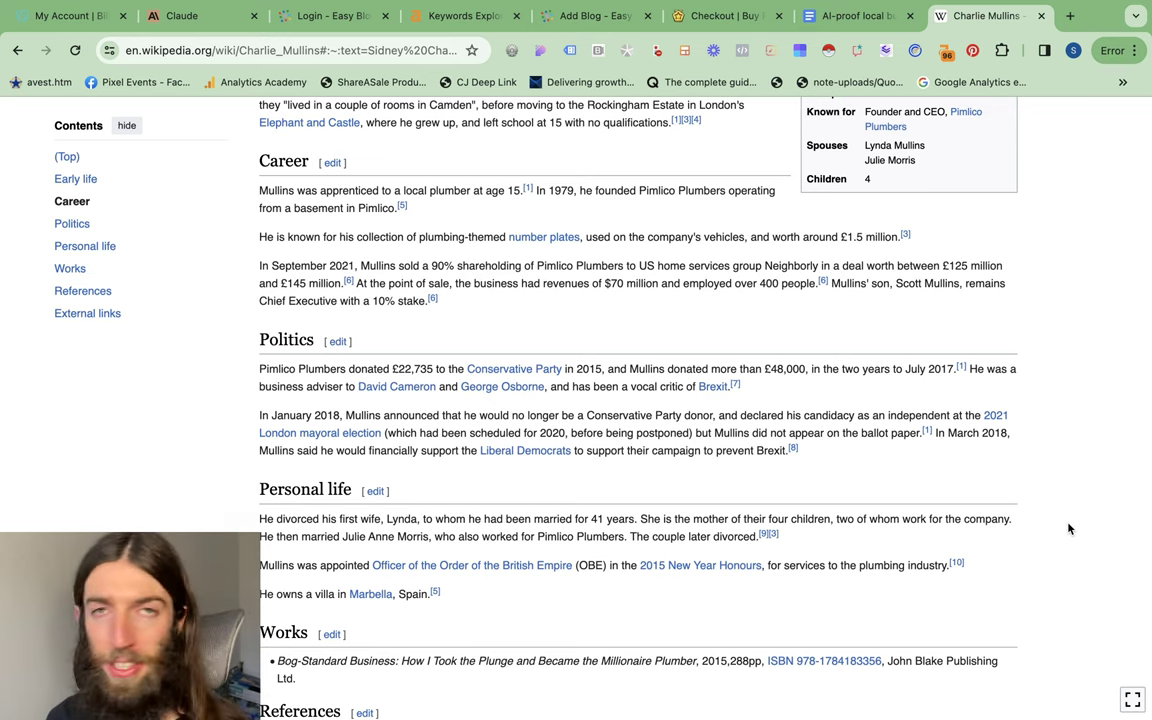
# Highlight the £145 million sale figure in the Career section, then return to the Ahrefs keyword list
pyautogui.scroll(3, 1069, 527)
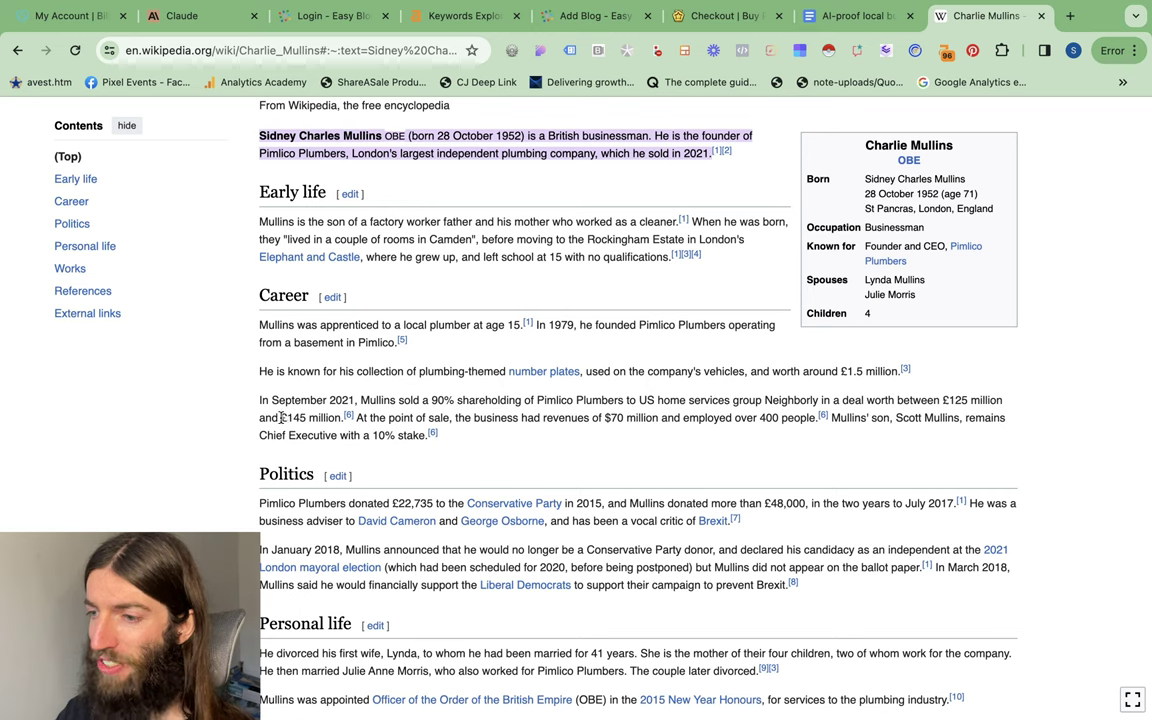
pyautogui.moveTo(281, 418); pyautogui.dragTo(343, 419)
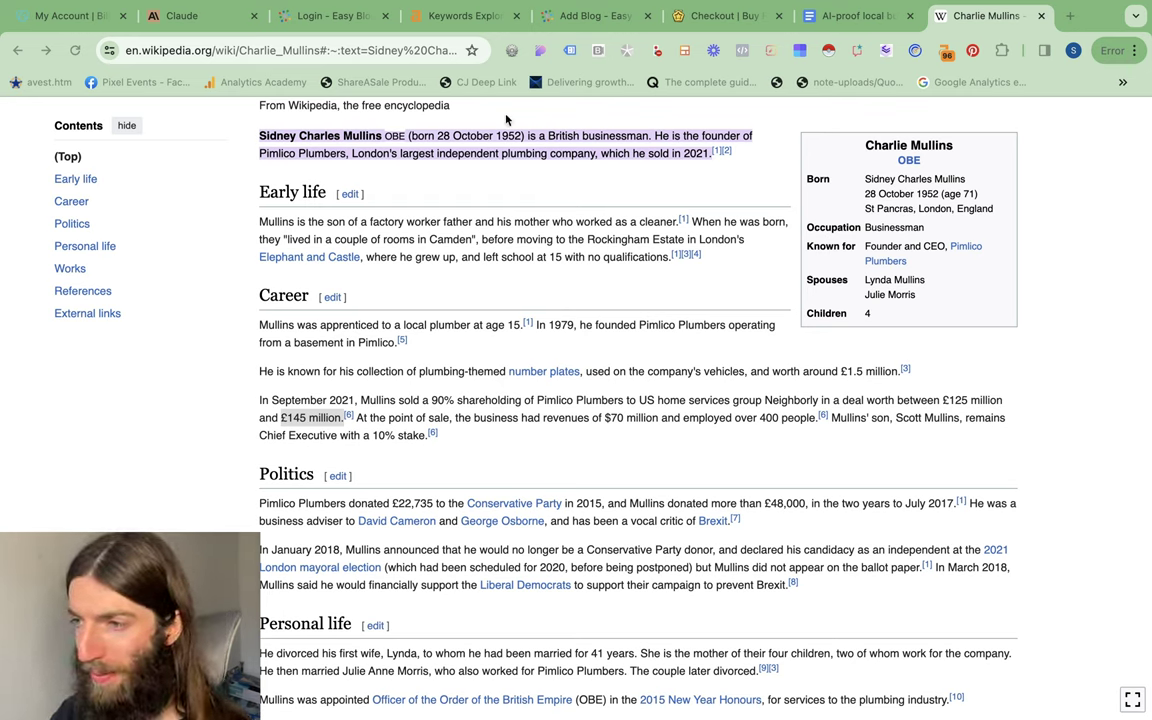
pyautogui.click(455, 16)
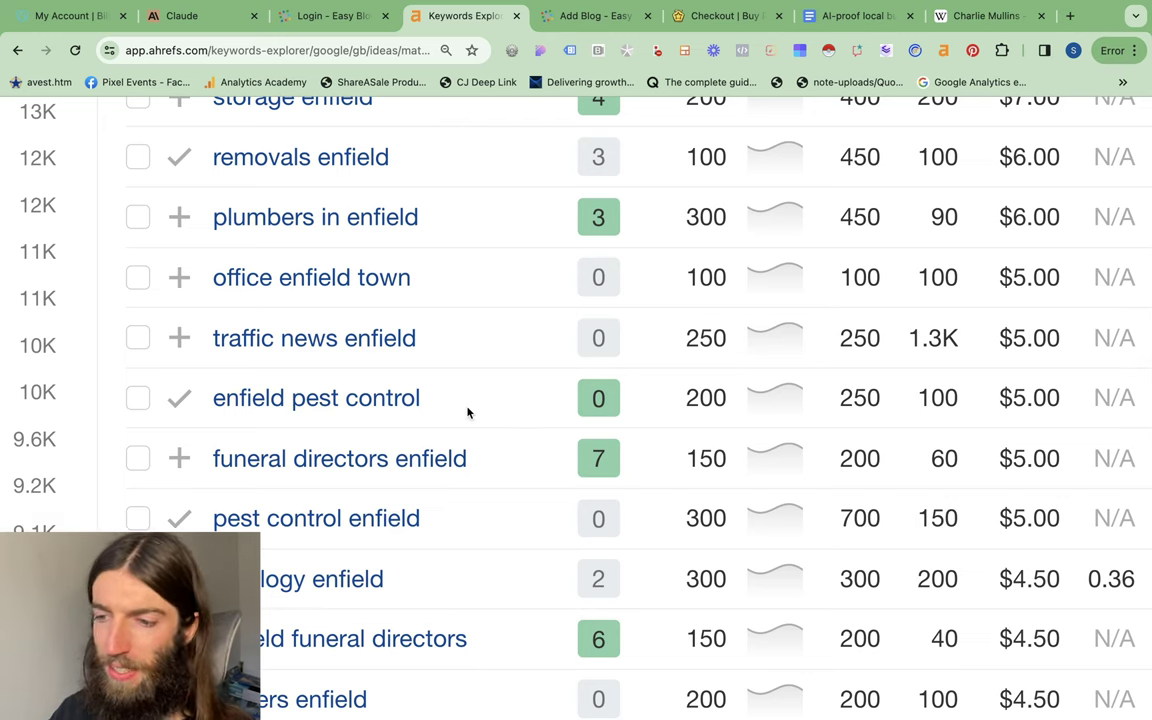
pyautogui.scroll(-2, 467, 412)
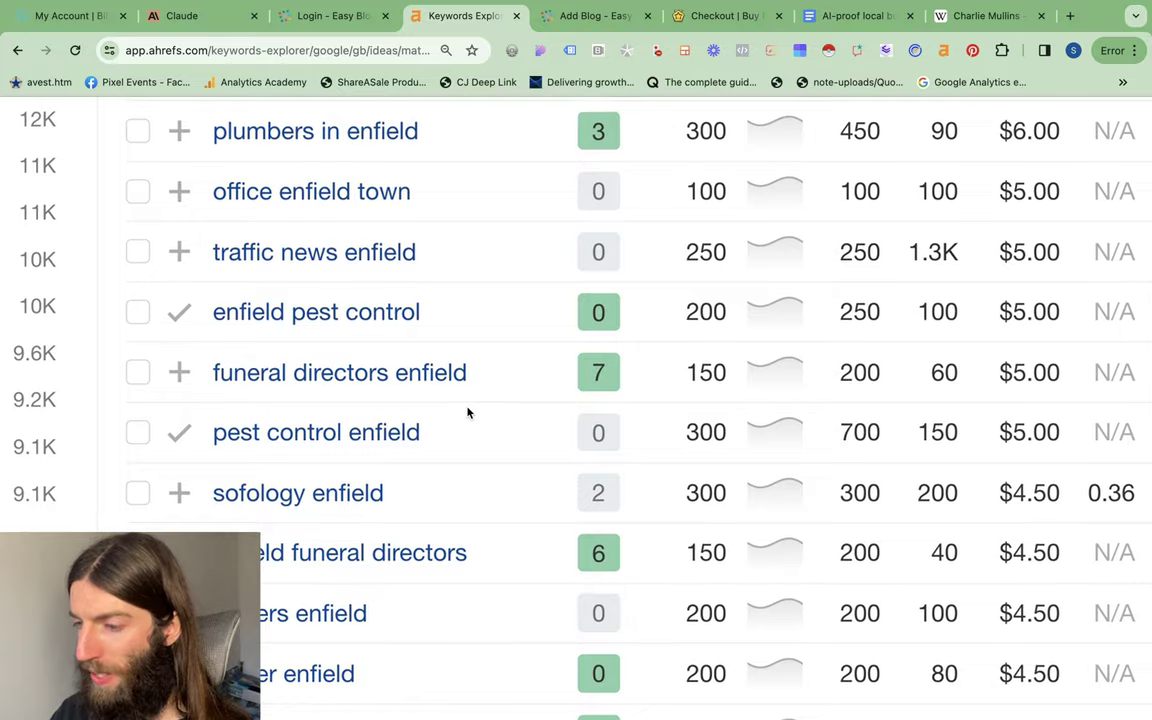
pyautogui.scroll(-1, 467, 412)
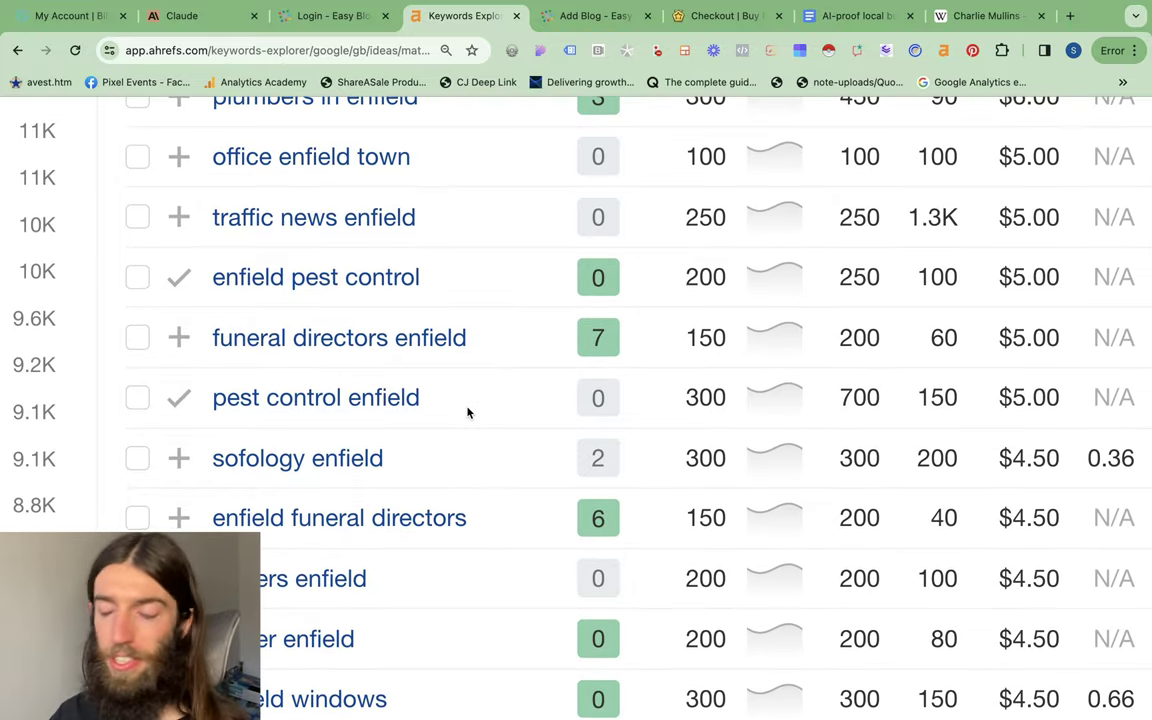
pyautogui.scroll(-4, 467, 412)
pyautogui.scroll(-2, 377, 457)
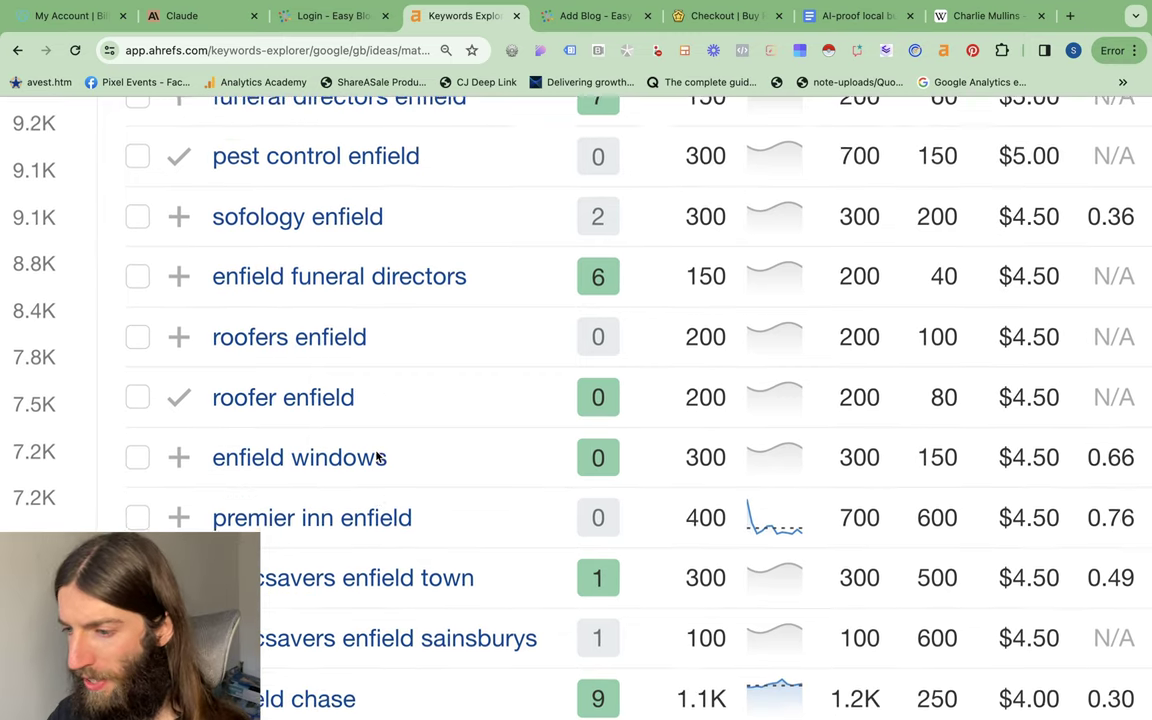
pyautogui.scroll(-10, 224, 391)
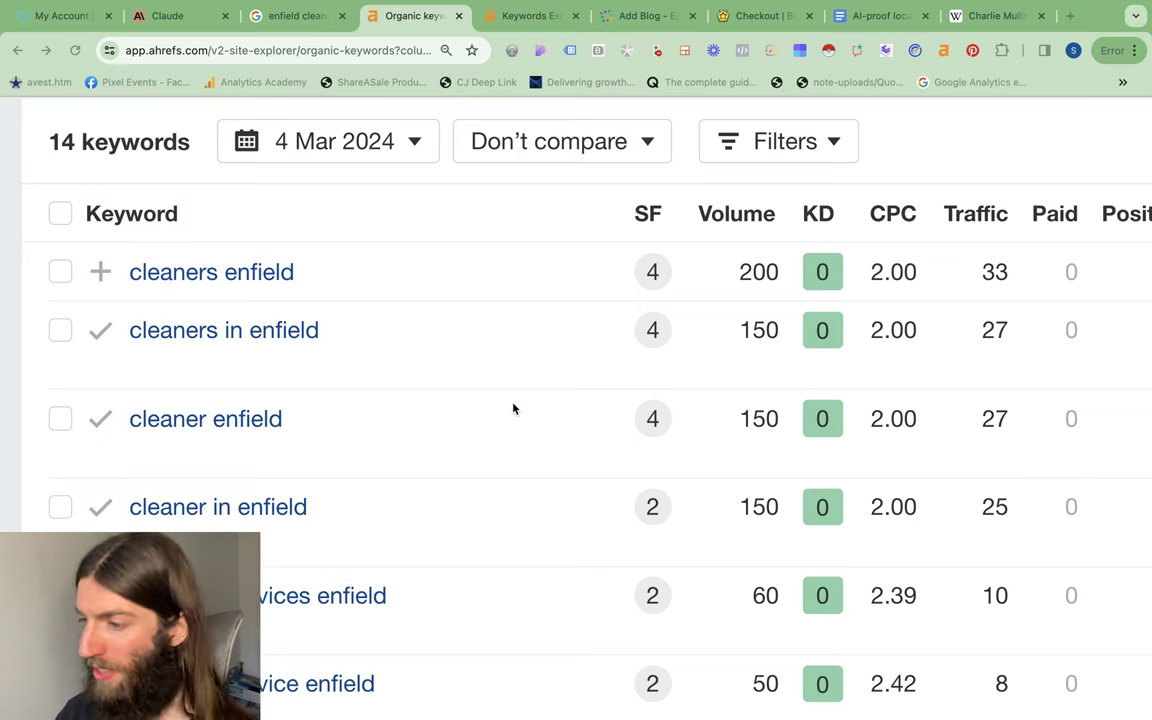
# Scroll the 14-keyword organic list to cleaners in enfield and cleaner enfield (volume 150, KD 0)
pyautogui.scroll(-1, 512, 408)
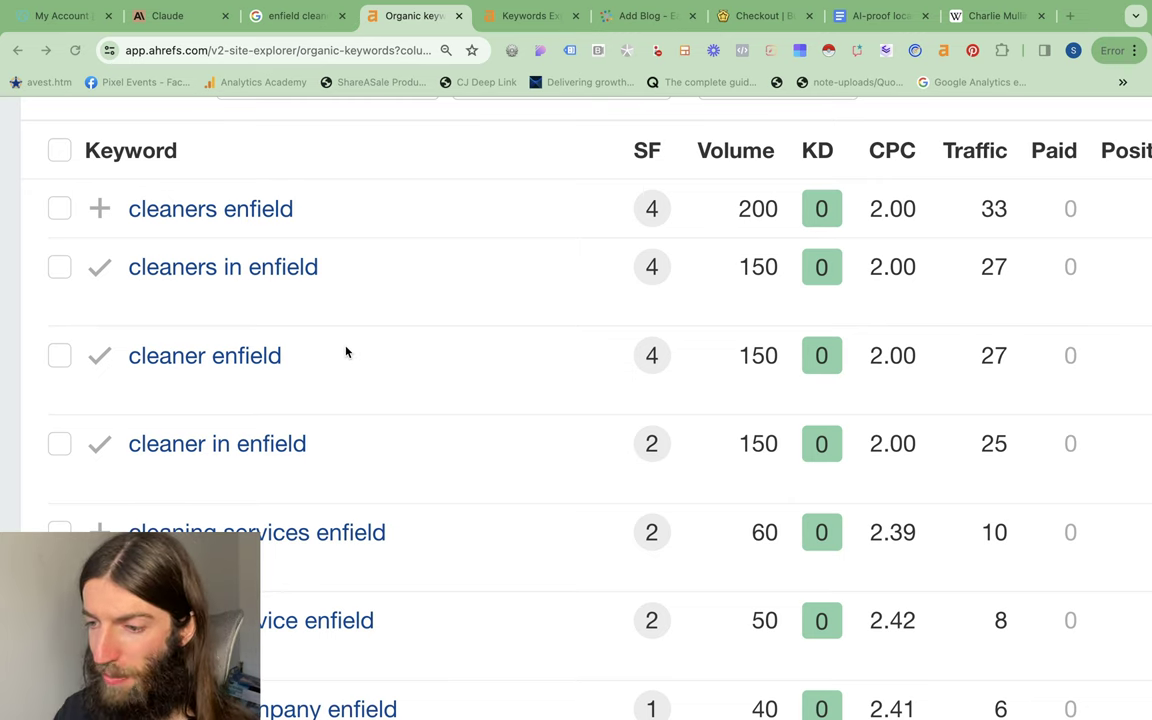
pyautogui.scroll(-1, 346, 352)
pyautogui.scroll(2, 346, 352)
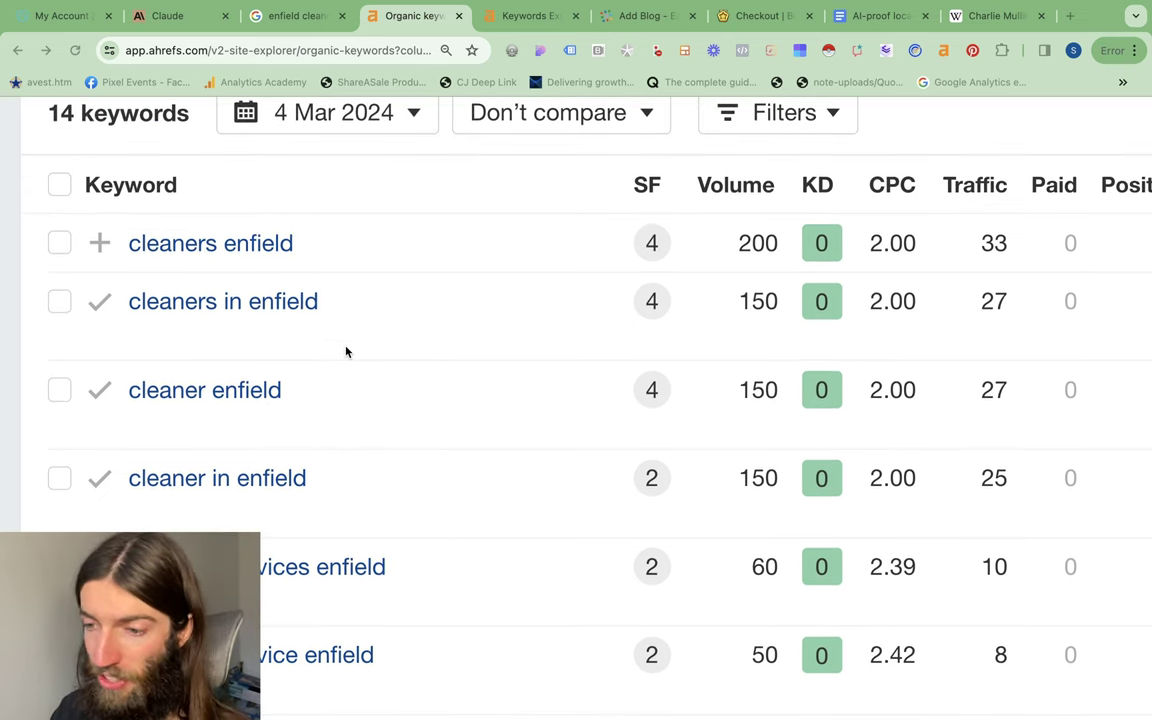
# Back in the Docs checklist, highlight step 3 about searching '[profession] jobs'
pyautogui.click(864, 17)
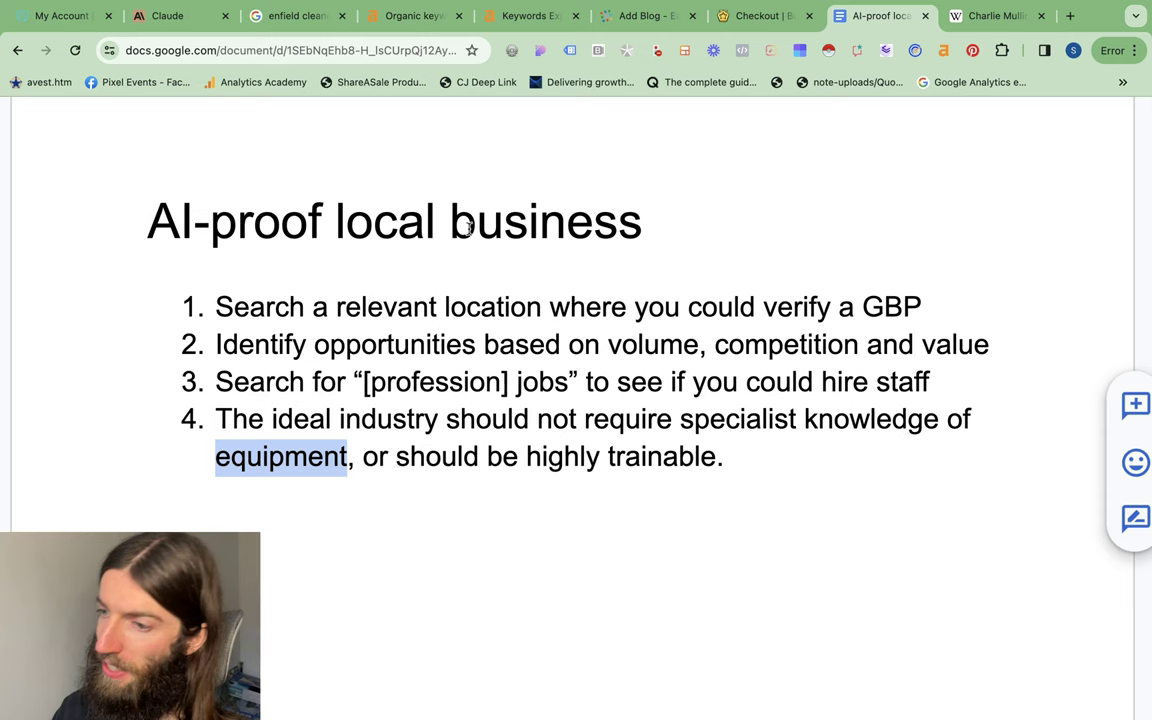
pyautogui.moveTo(210, 383); pyautogui.dragTo(937, 386)
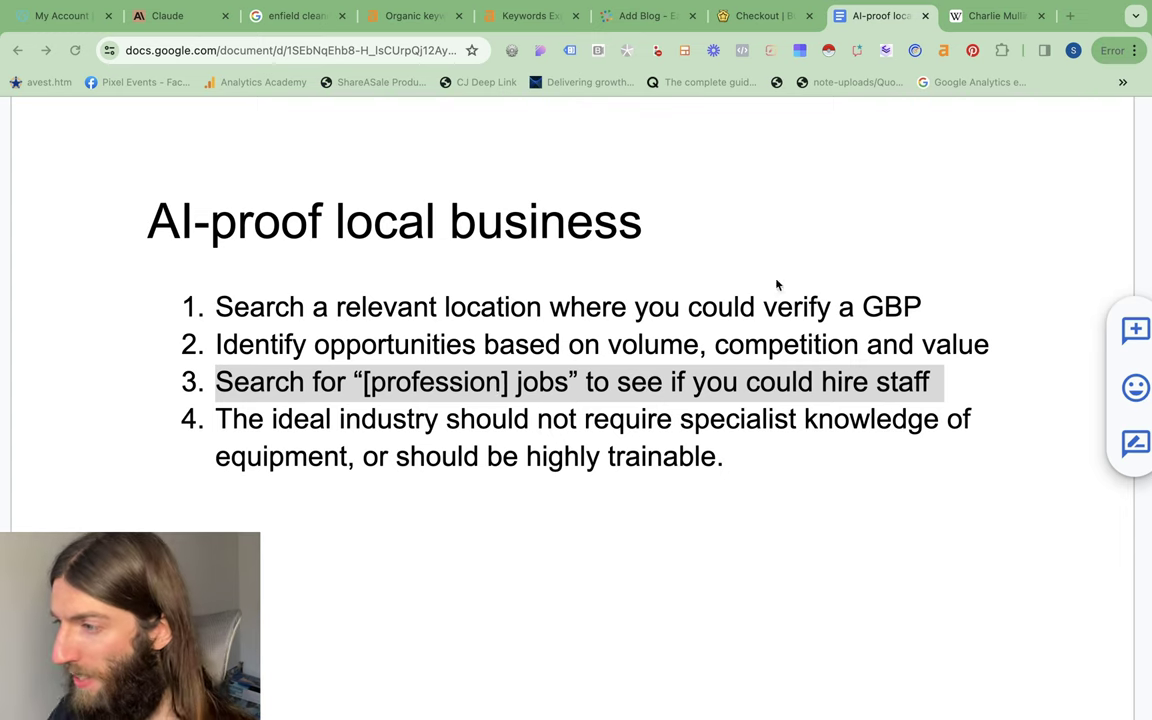
# Search Google for 'cleaning jobs in enfield' in a new tab
pyautogui.click(1072, 17)
pyautogui.write('cleaning jobs in enfield')
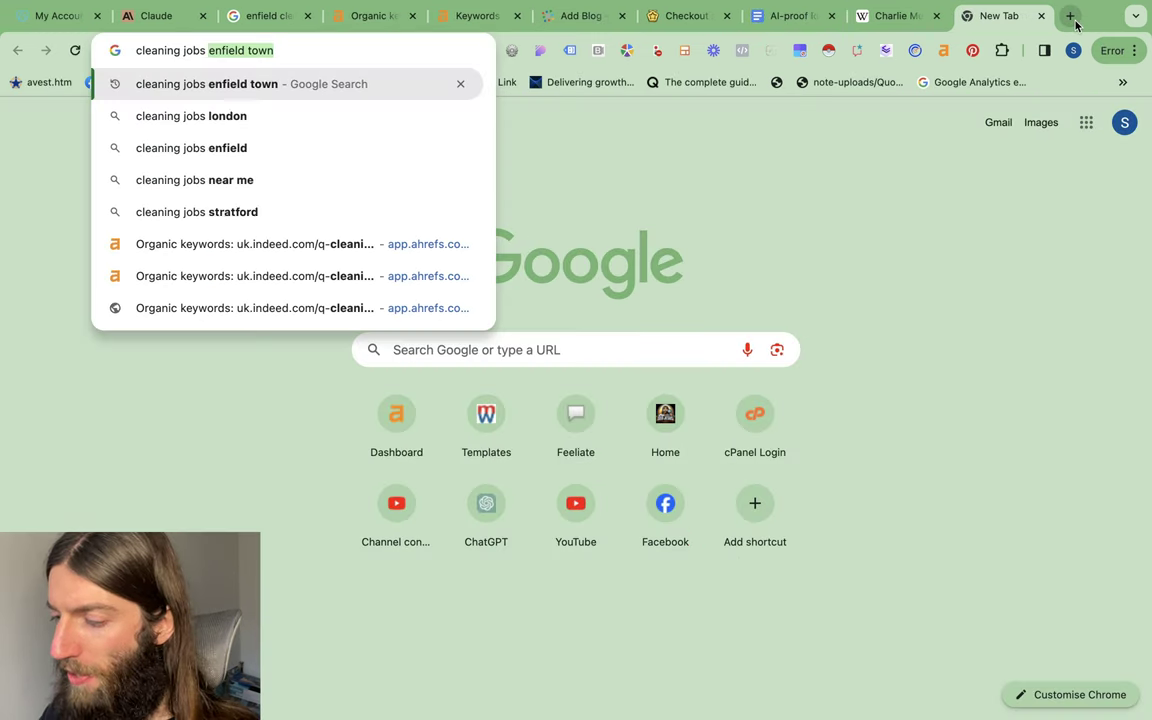
pyautogui.press('Return')
# Open Ahrefs' organic keywords for the Indeed cleaning jobs result via its KW metric
pyautogui.scroll(1, 157, 396)
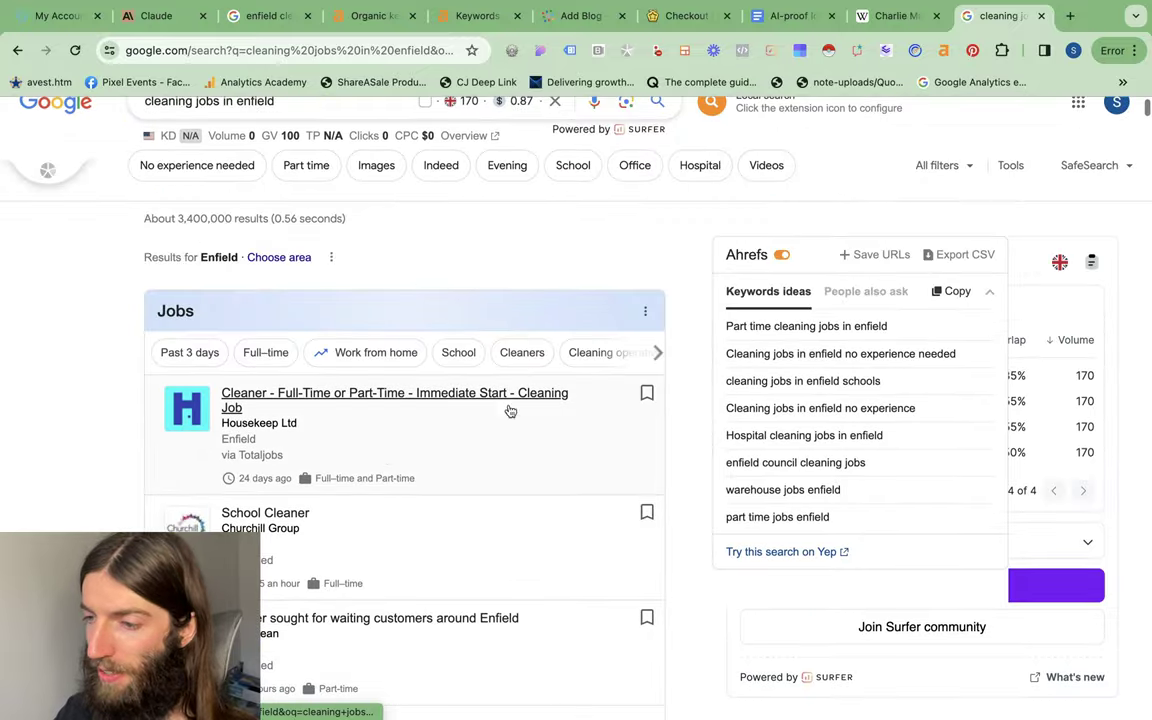
pyautogui.scroll(-5, 386, 458)
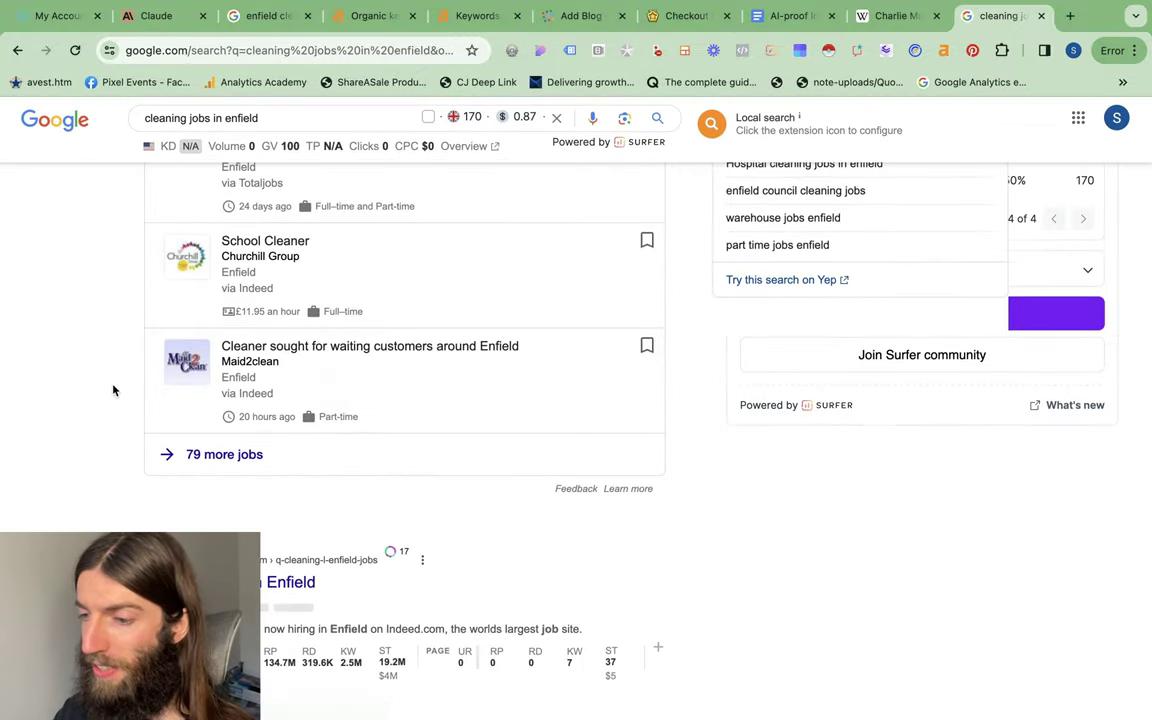
pyautogui.scroll(-2, 113, 390)
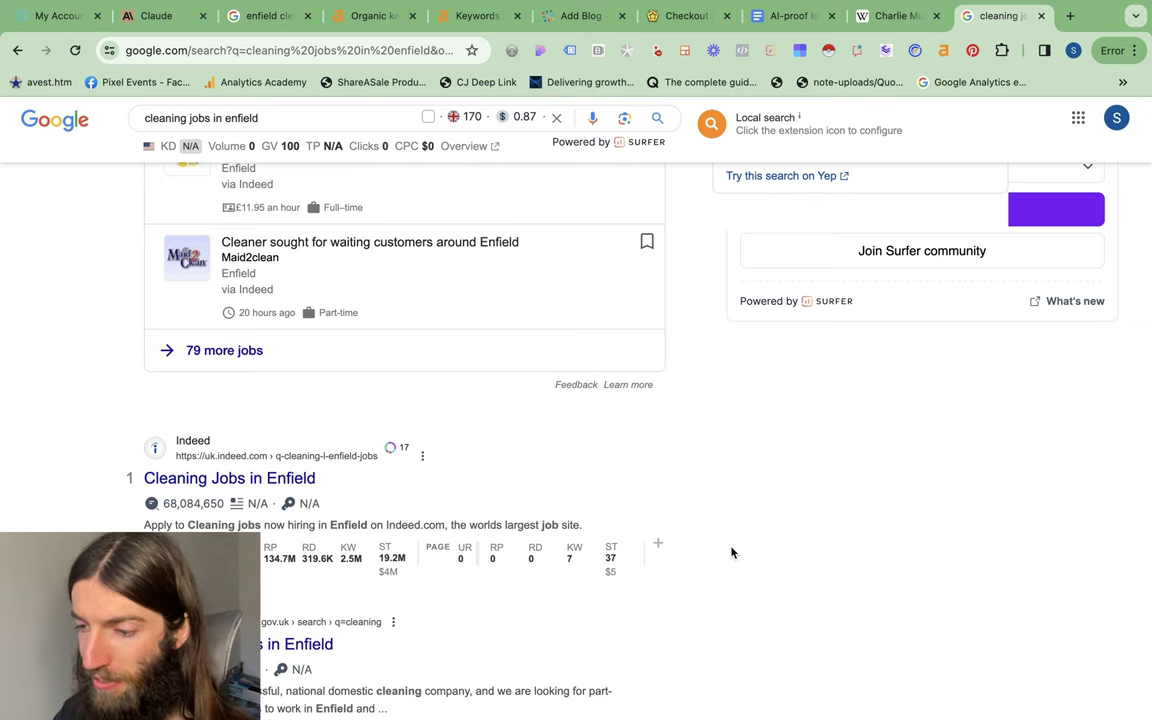
pyautogui.scroll(-2, 712, 522)
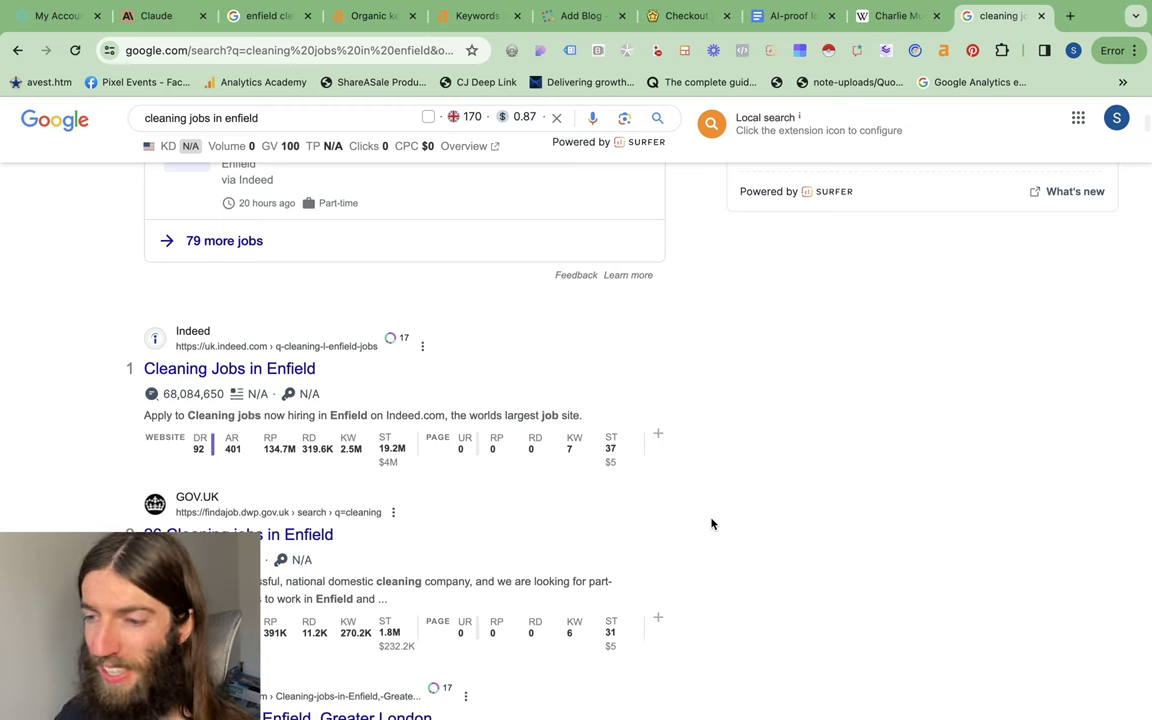
pyautogui.scroll(-3, 712, 524)
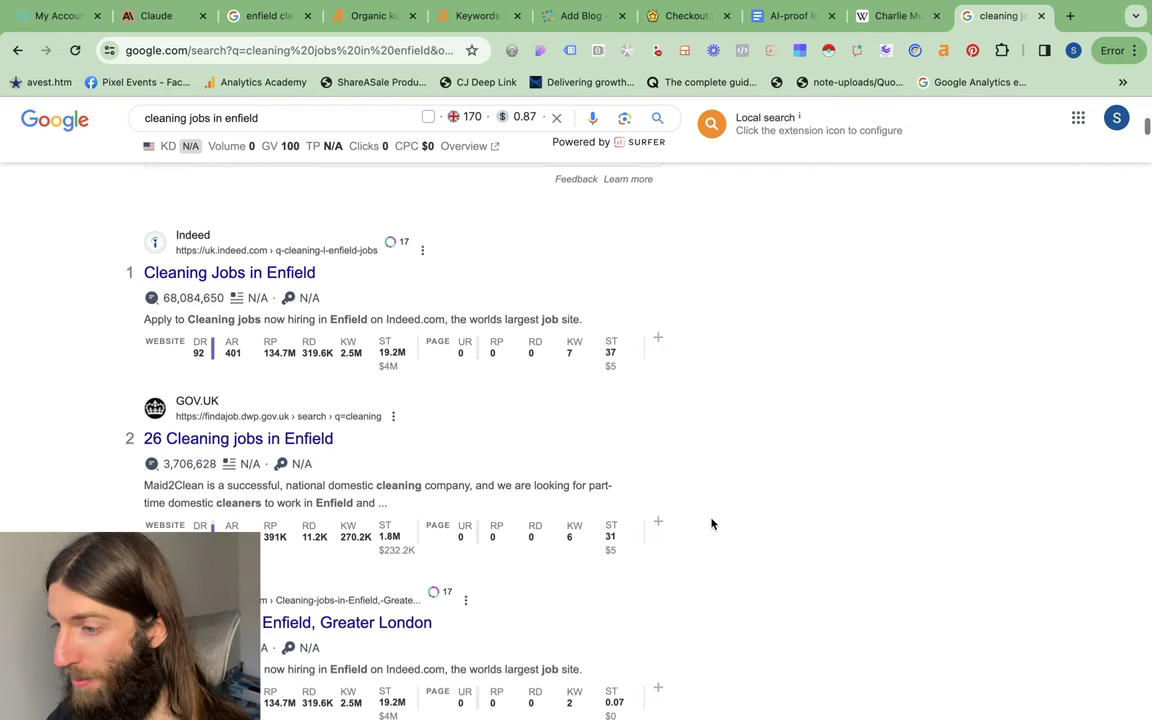
pyautogui.scroll(-1, 712, 418)
pyautogui.scroll(2, 620, 370)
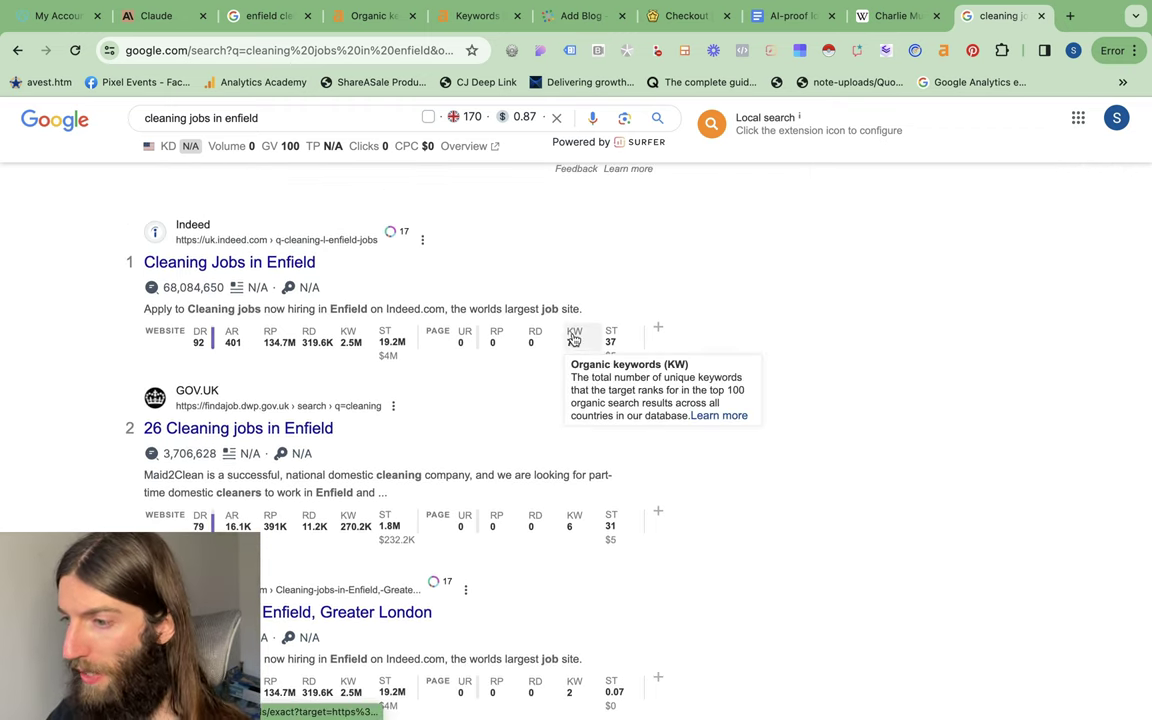
pyautogui.click(576, 340)
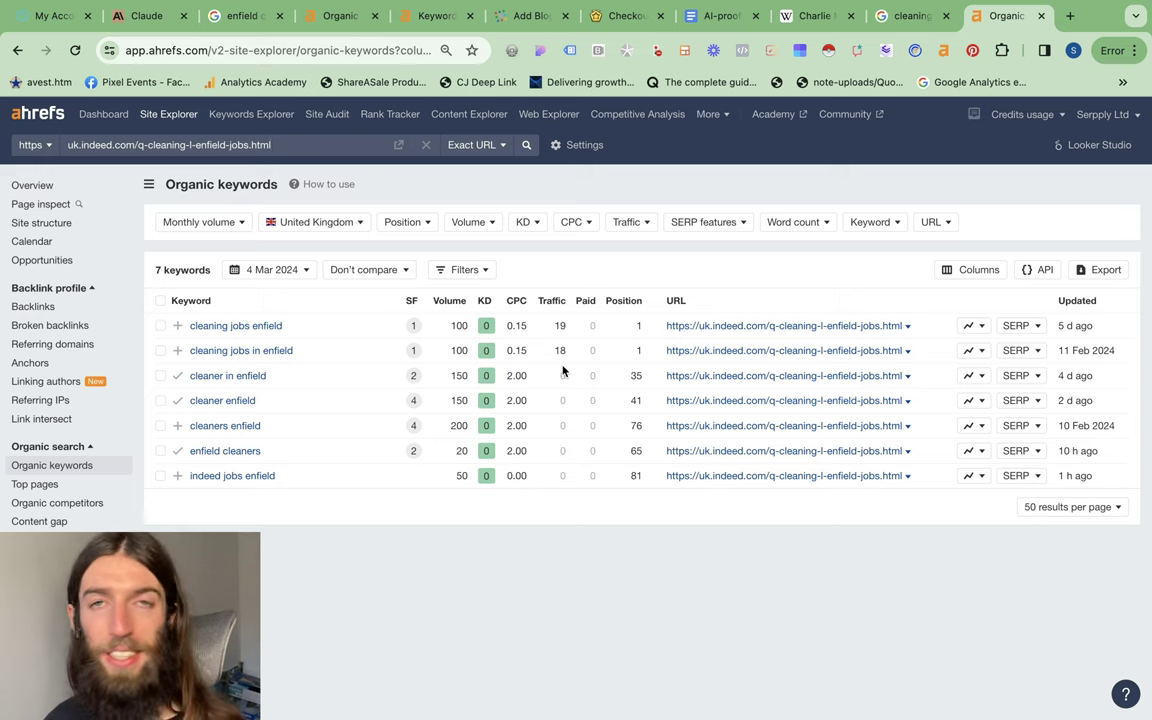
# Change the search to 'plumbing jobs in enfield' and view Ahrefs organic keywords for Indeed's page (2 keywords)
pyautogui.hotkey('ctrl', 'shift', 'Tab')
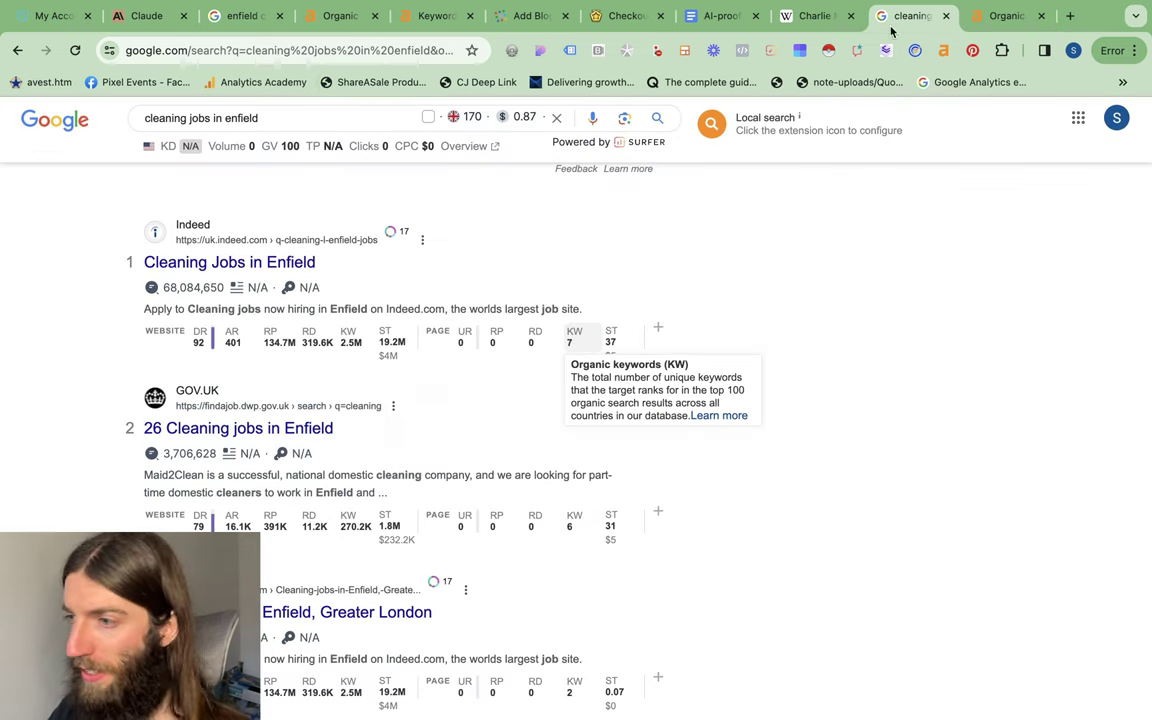
pyautogui.doubleClick(185, 117)
pyautogui.write('plumbing')
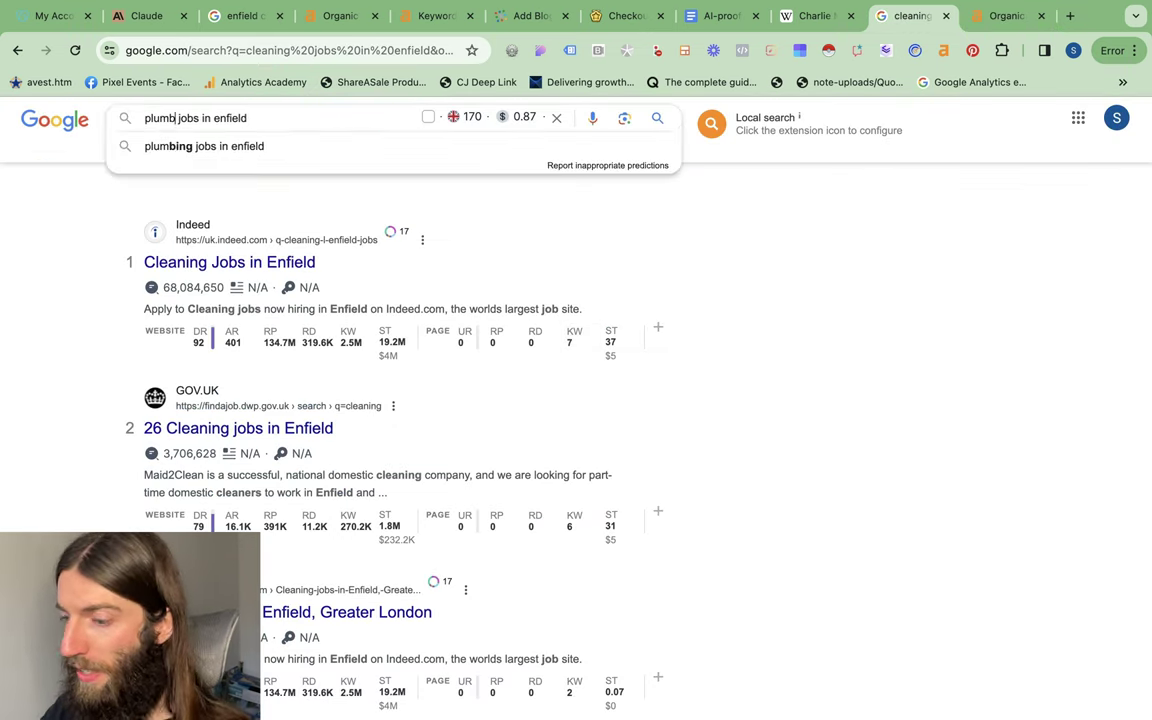
pyautogui.press('Return')
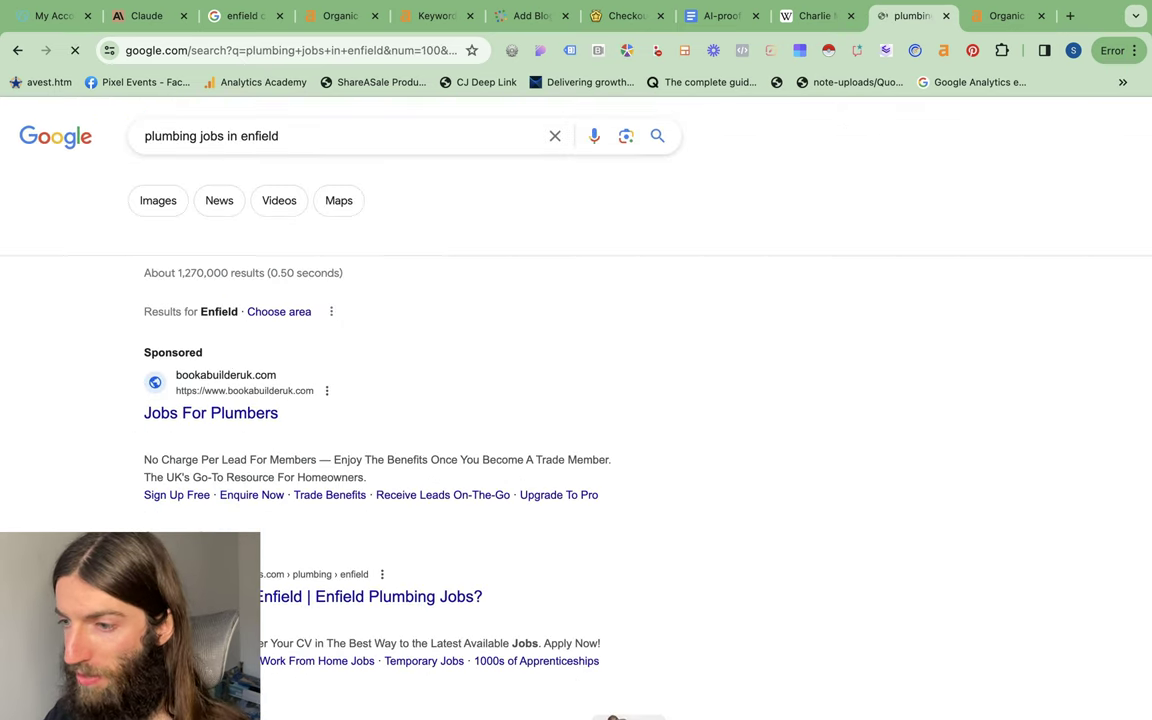
pyautogui.scroll(-10, 466, 442)
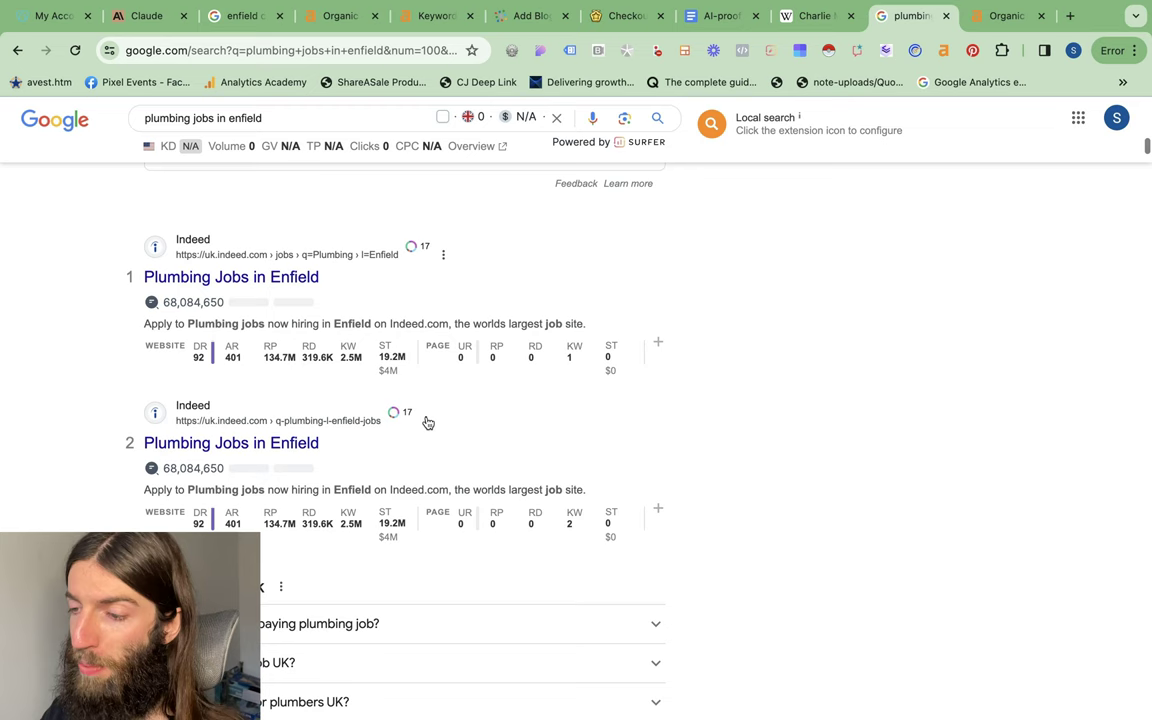
pyautogui.scroll(-2, 625, 434)
pyautogui.click(587, 357)
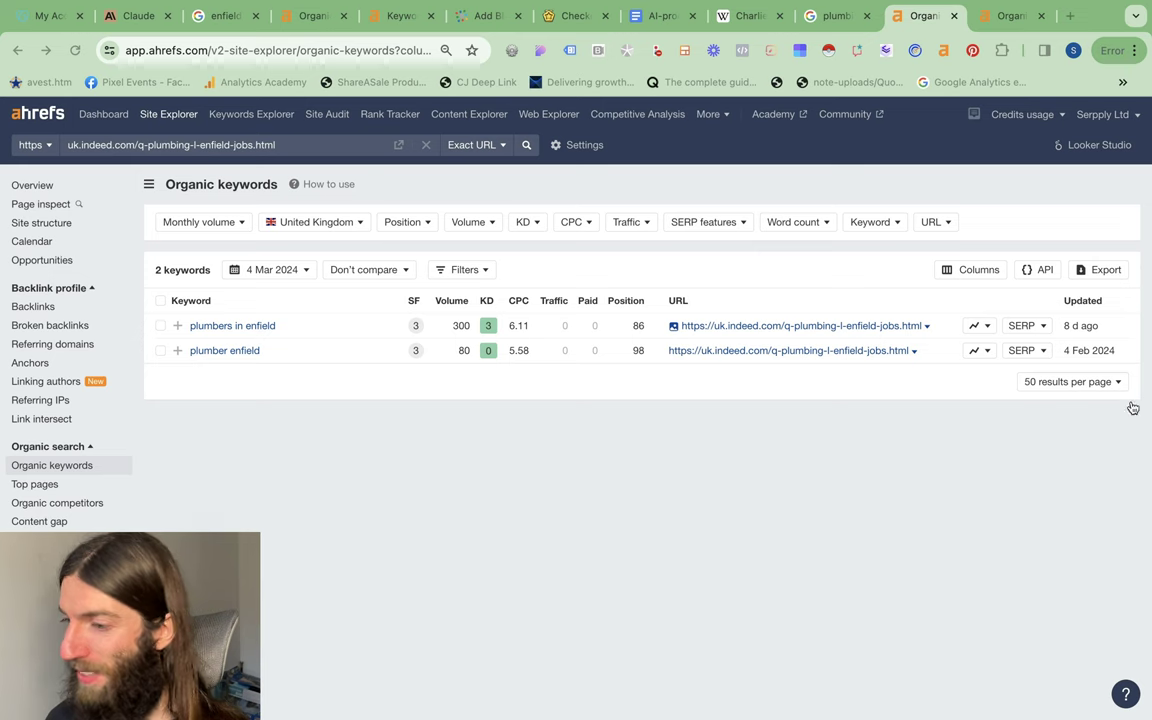
# Return to the Indeed cleaning jobs keyword report and zoom in on the table
pyautogui.hotkey('ctrl', 'Tab')
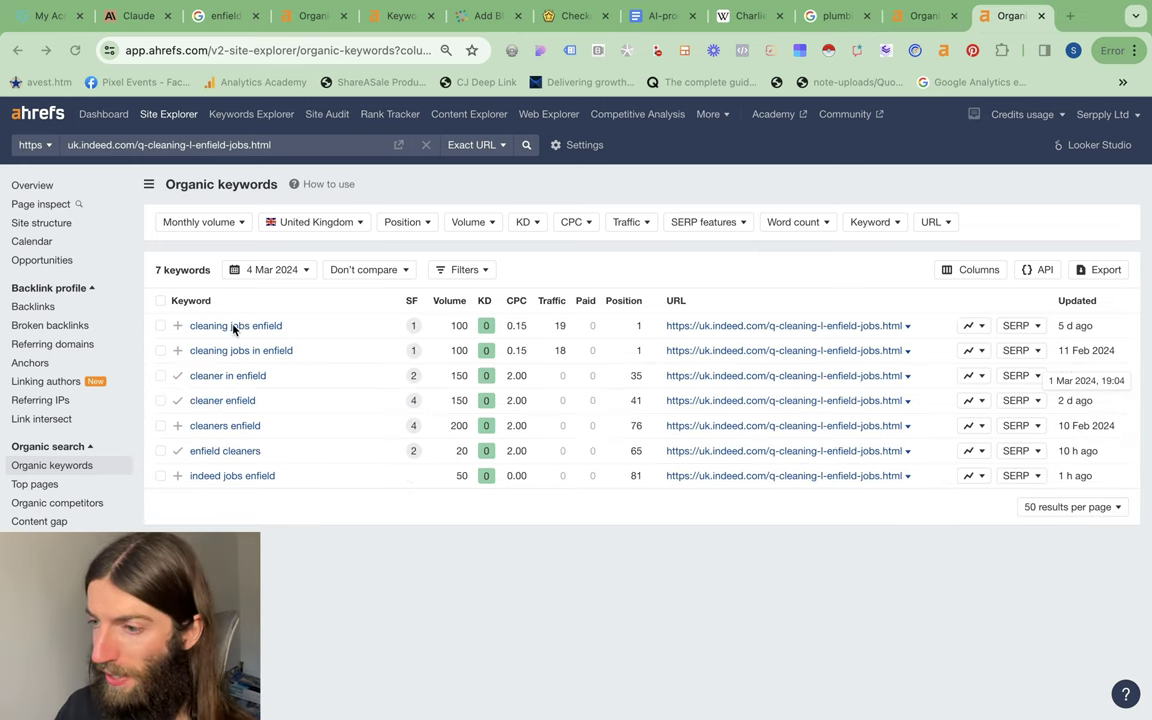
pyautogui.hotkey('ctrl', '+')
pyautogui.hotkey('ctrl', '+')
pyautogui.hotkey('ctrl', '+')
pyautogui.hotkey('ctrl', '+')
pyautogui.hotkey('ctrl', '+')
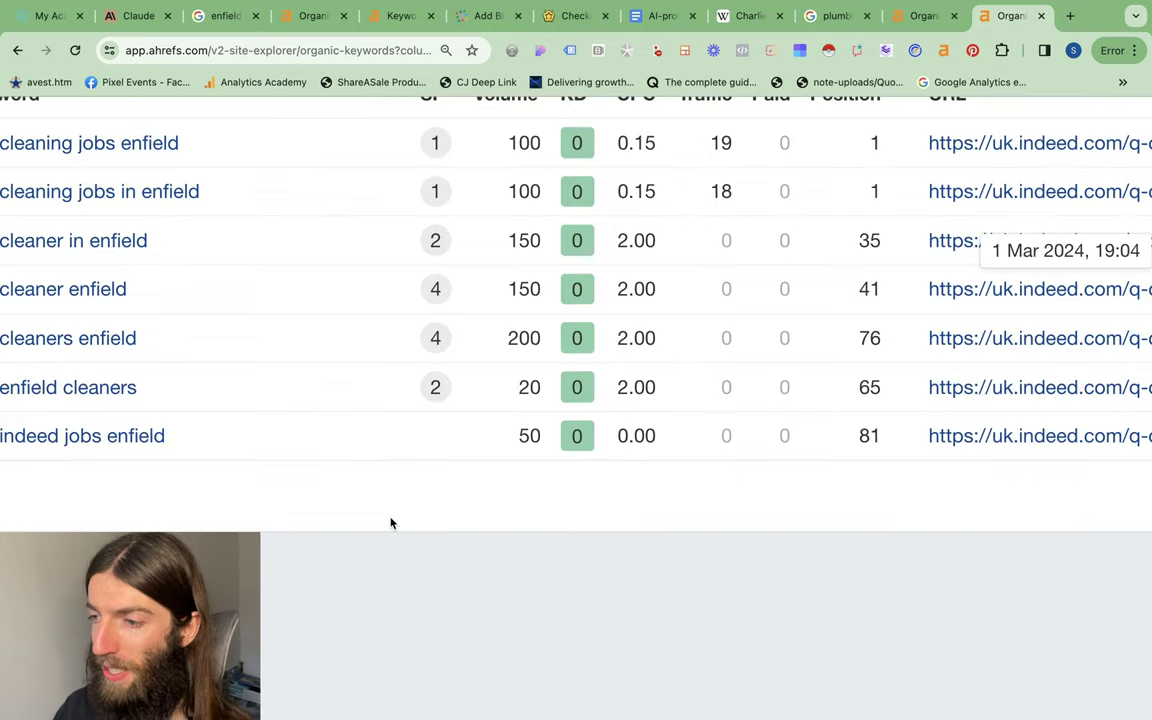
pyautogui.scroll(3, 391, 524)
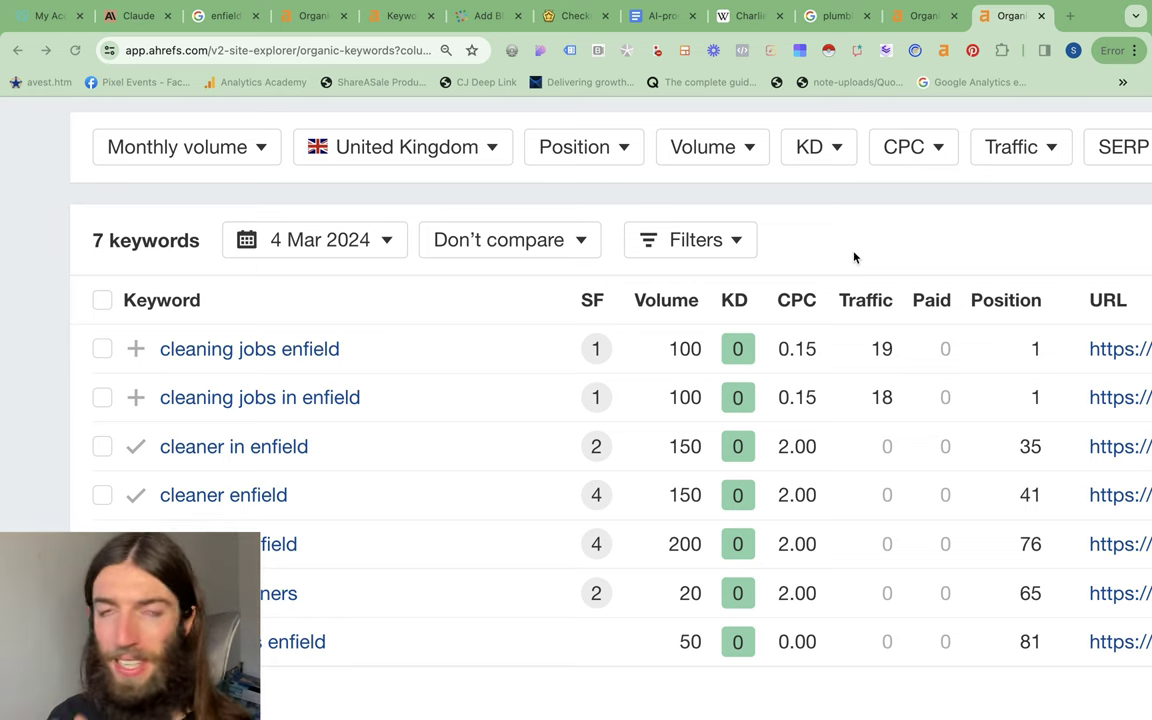
# Check the AI-proof local business checklist document, then return to the organic keywords table
pyautogui.click(658, 16)
pyautogui.click(746, 456)
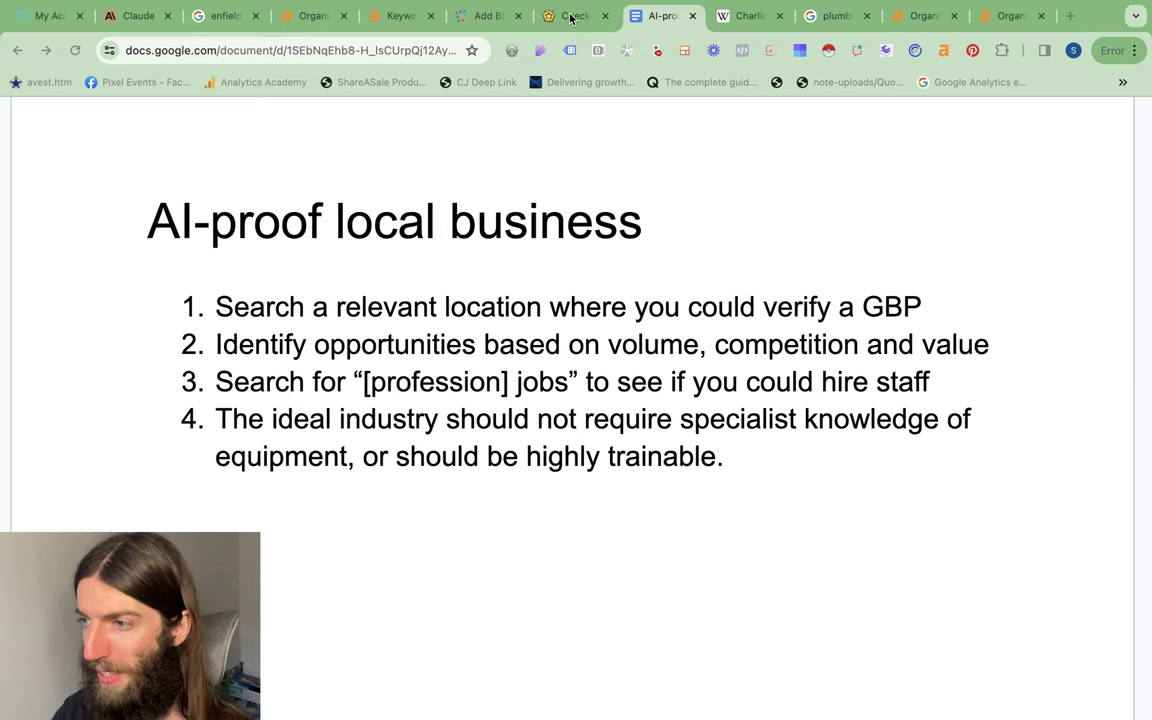
pyautogui.click(310, 16)
# Search Namecheap for cleanersenfield.co.uk, built from the Ahrefs keyword 'cleaners enfield'
pyautogui.moveTo(307, 218); pyautogui.dragTo(391, 414)
pyautogui.write('.co.uk')
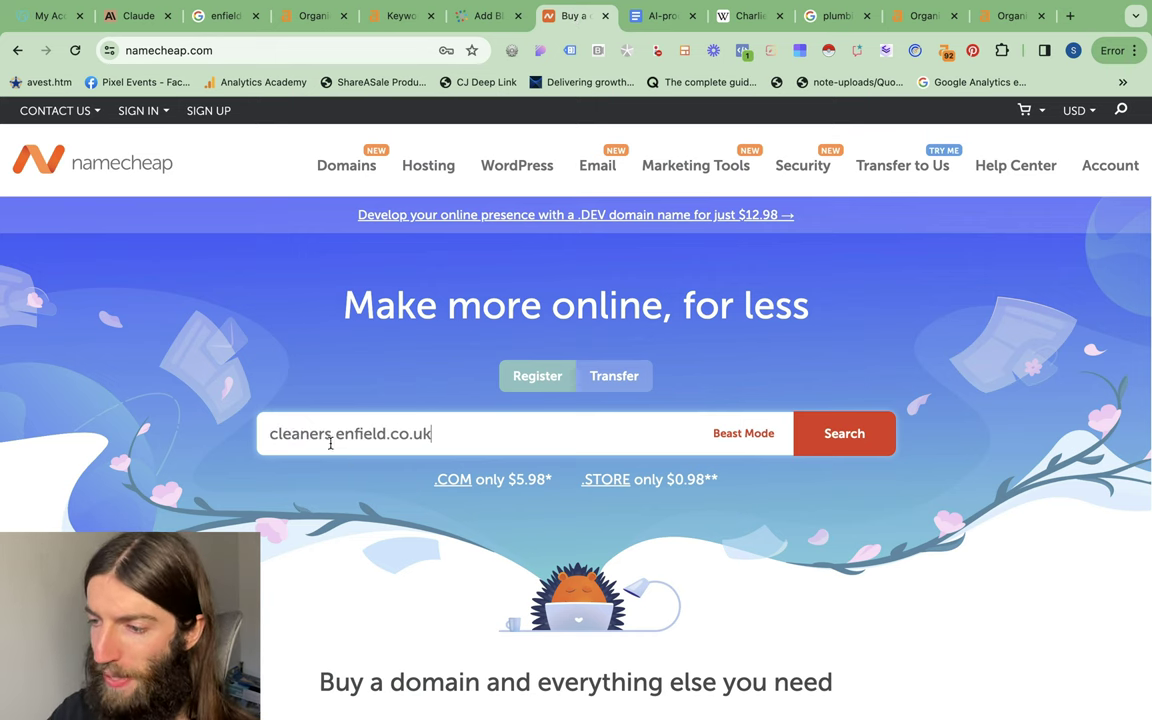
pyautogui.moveTo(389, 434); pyautogui.dragTo(450, 436)
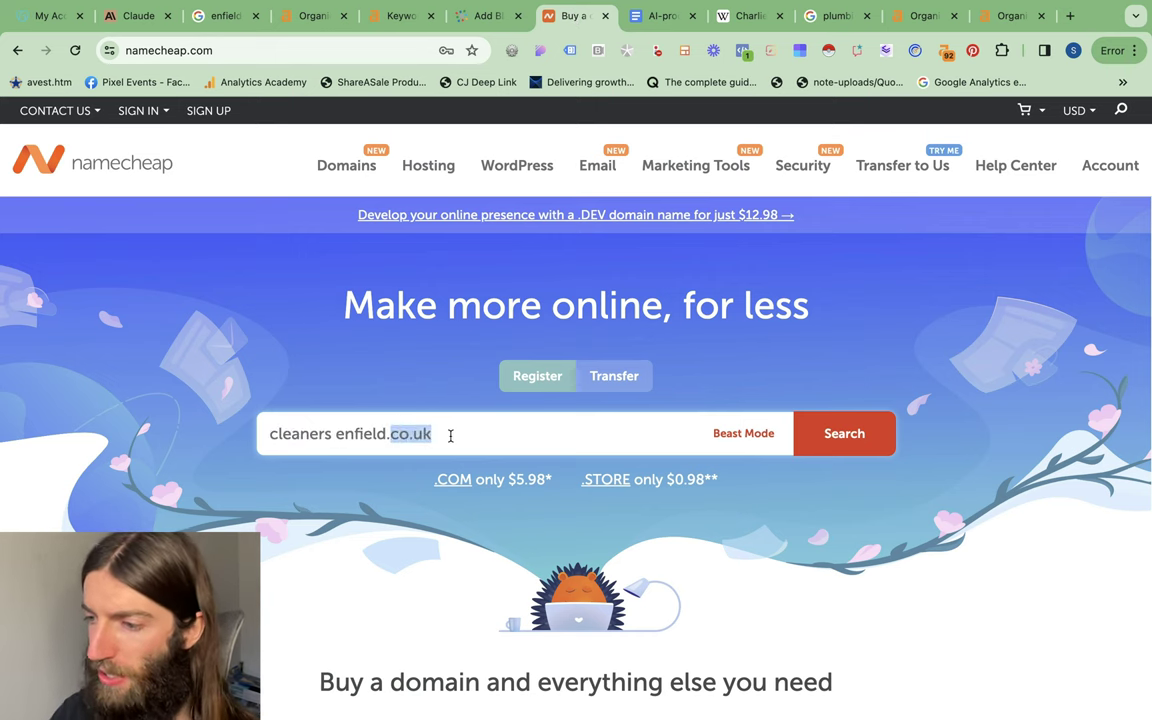
pyautogui.click(770, 563)
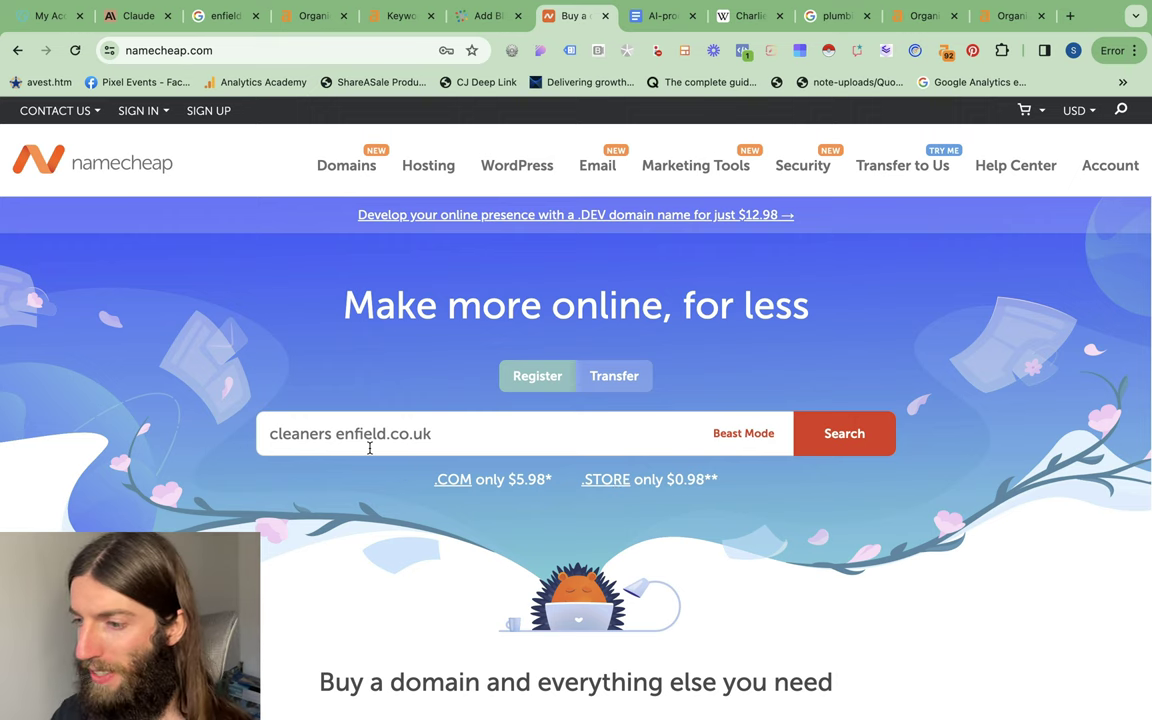
pyautogui.click(843, 437)
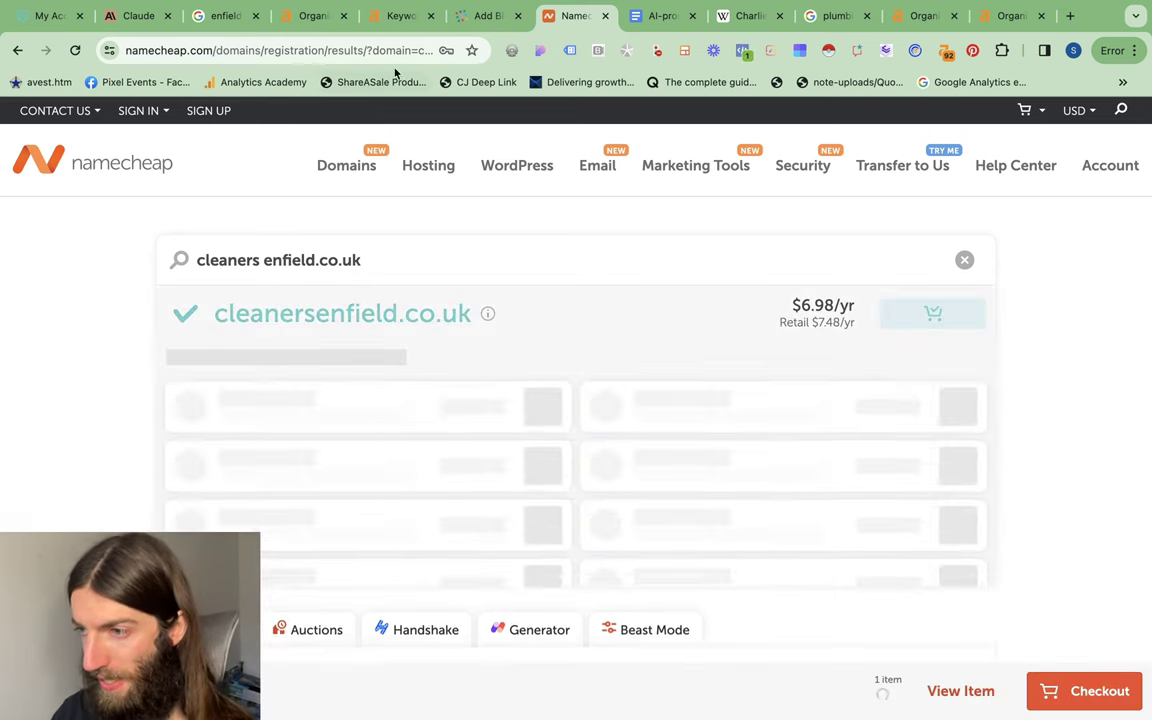
# Copy 'cleaner enfield' from Ahrefs, search cleanerenfield.co.uk in Namecheap, and add it to the cart
pyautogui.press('super+5')
pyautogui.press('super+4')
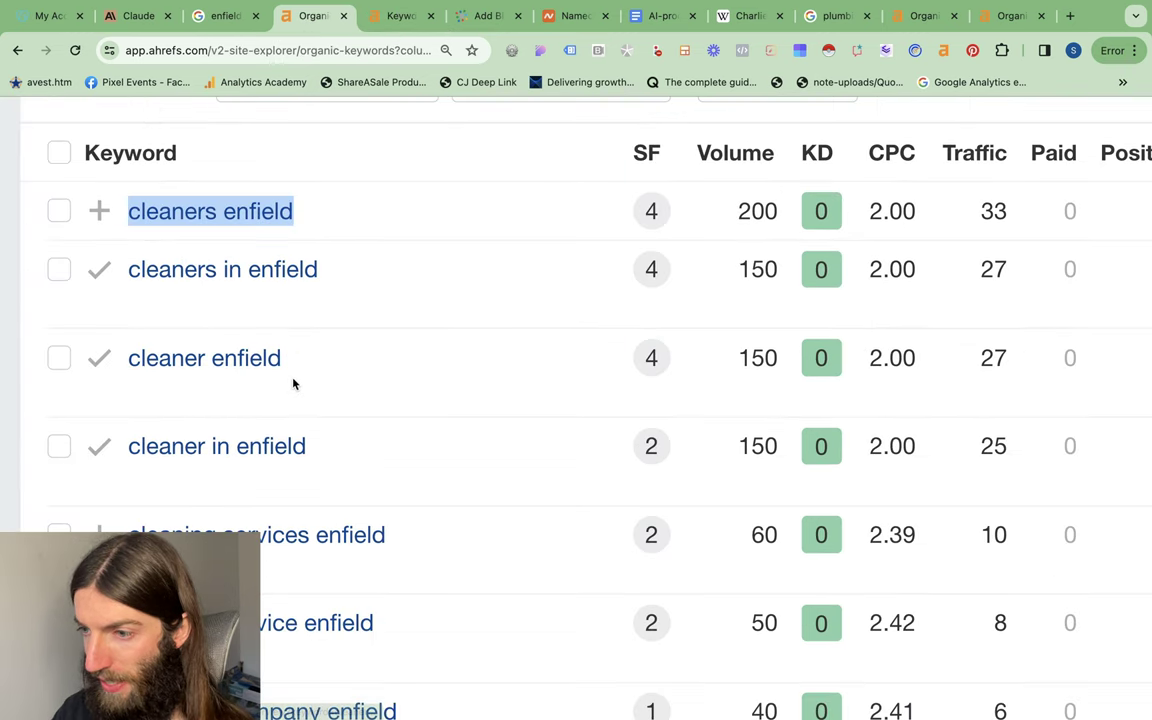
pyautogui.moveTo(285, 358); pyautogui.dragTo(129, 357)
pyautogui.press('super+c')
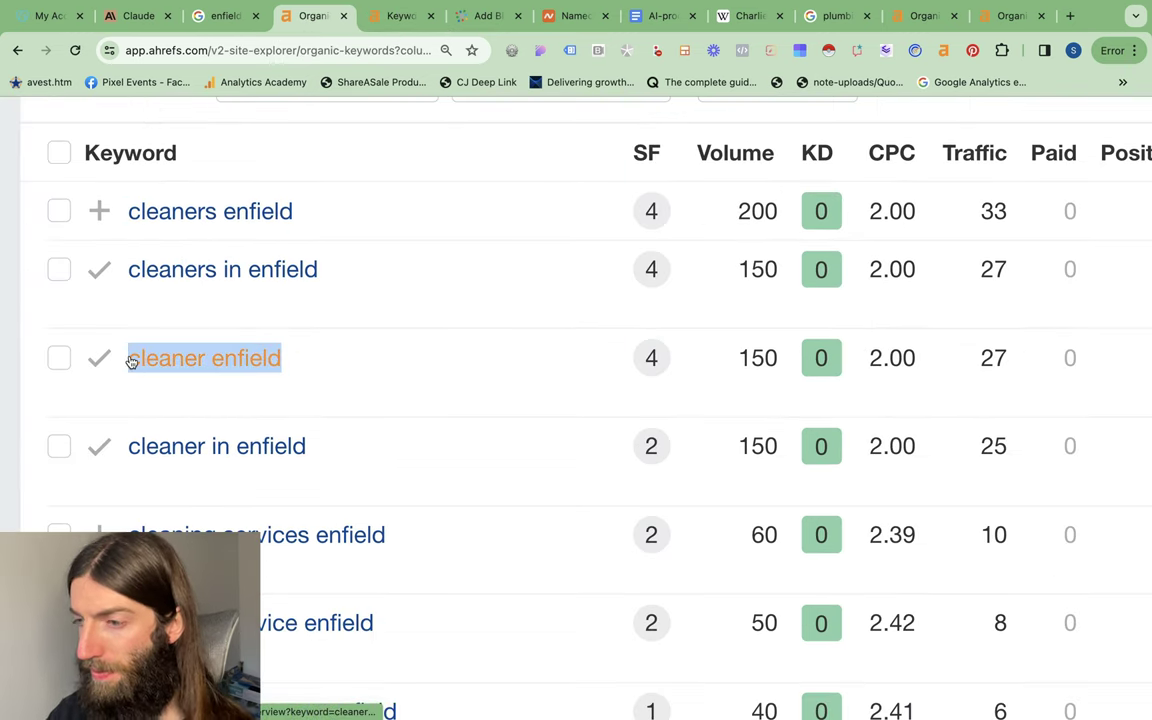
pyautogui.click(553, 20)
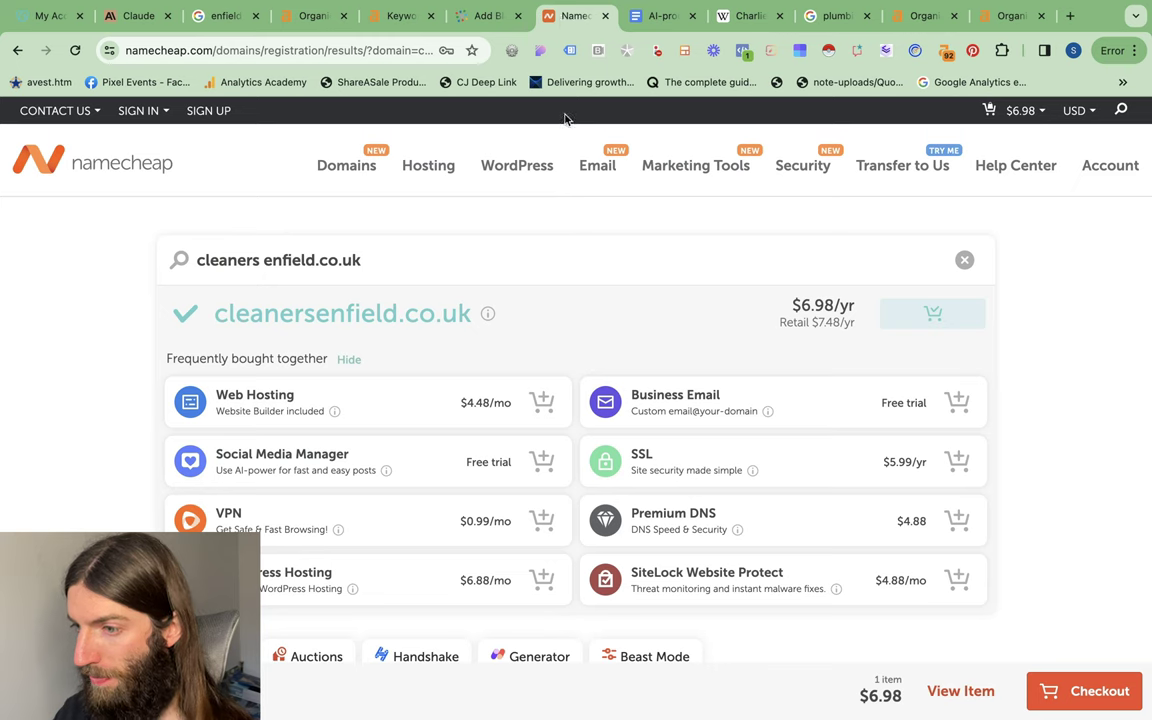
pyautogui.press('super+a')
pyautogui.press('super+v')
pyautogui.press('Return')
pyautogui.write('.co.uk')
pyautogui.press('Return')
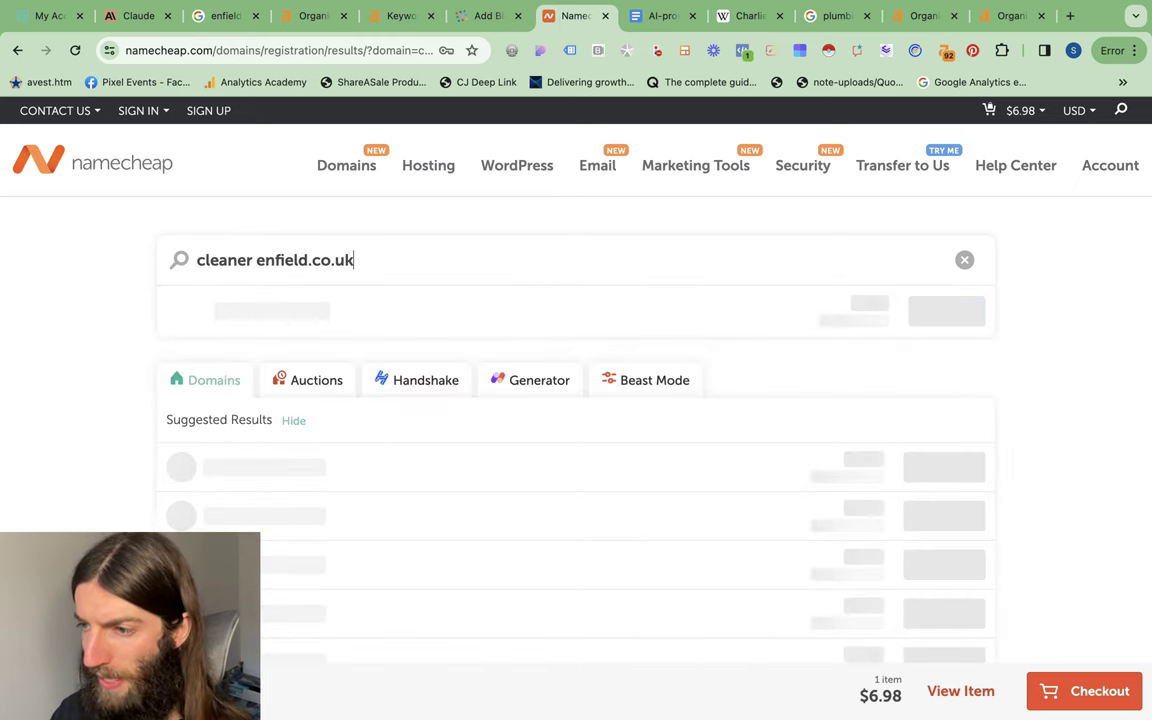
pyautogui.click(932, 313)
pyautogui.press('super+4')
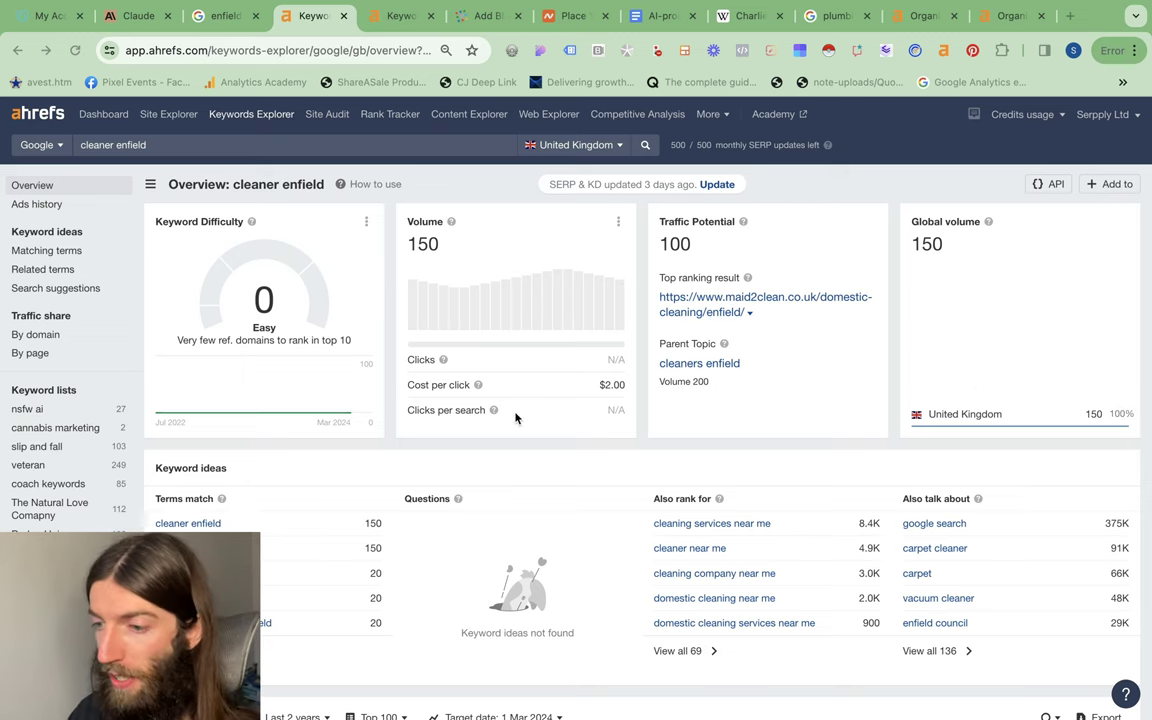
# Scroll the cleaner enfield SERP overview and briefly expand the local pack listings
pyautogui.scroll(-5, 515, 417)
pyautogui.scroll(5, 512, 414)
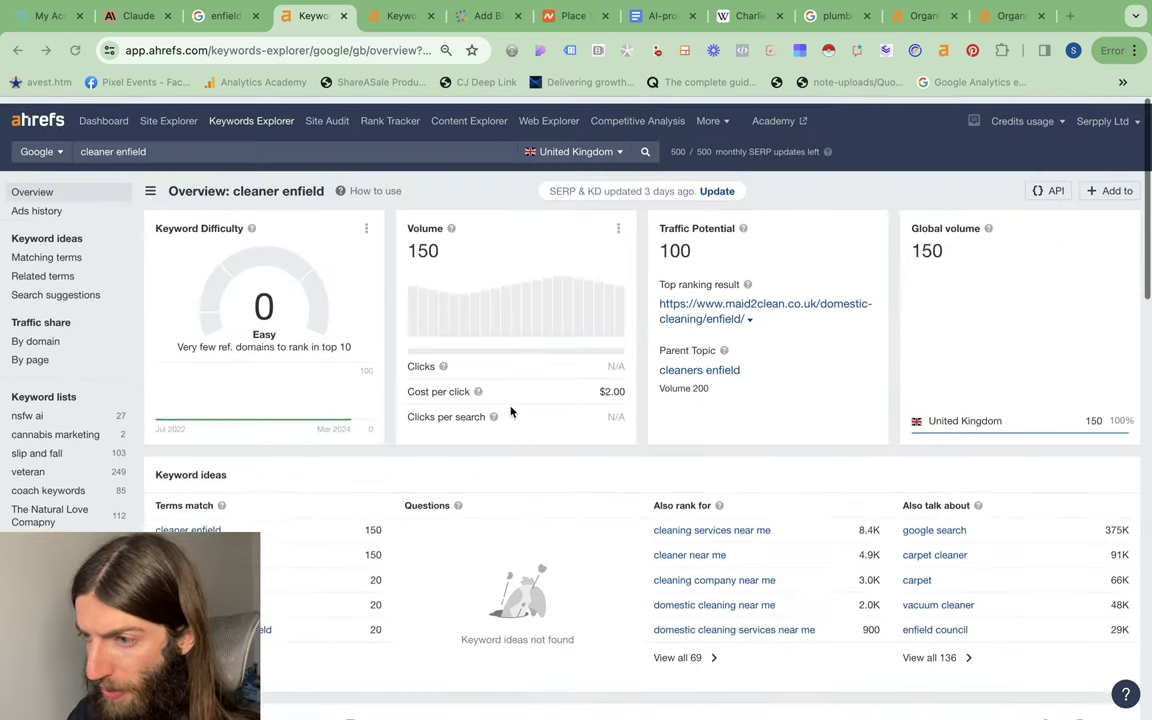
pyautogui.scroll(-8, 324, 231)
pyautogui.scroll(-10, 324, 231)
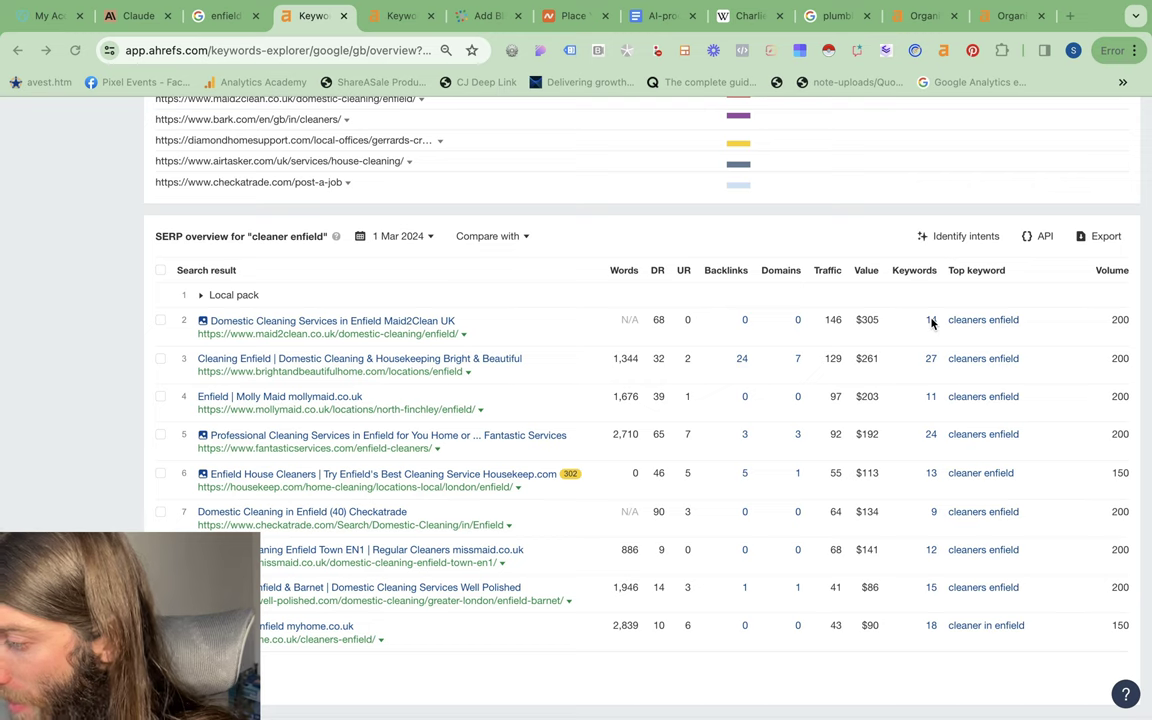
pyautogui.scroll(5, 912, 348)
pyautogui.hscroll(1, 900, 340)
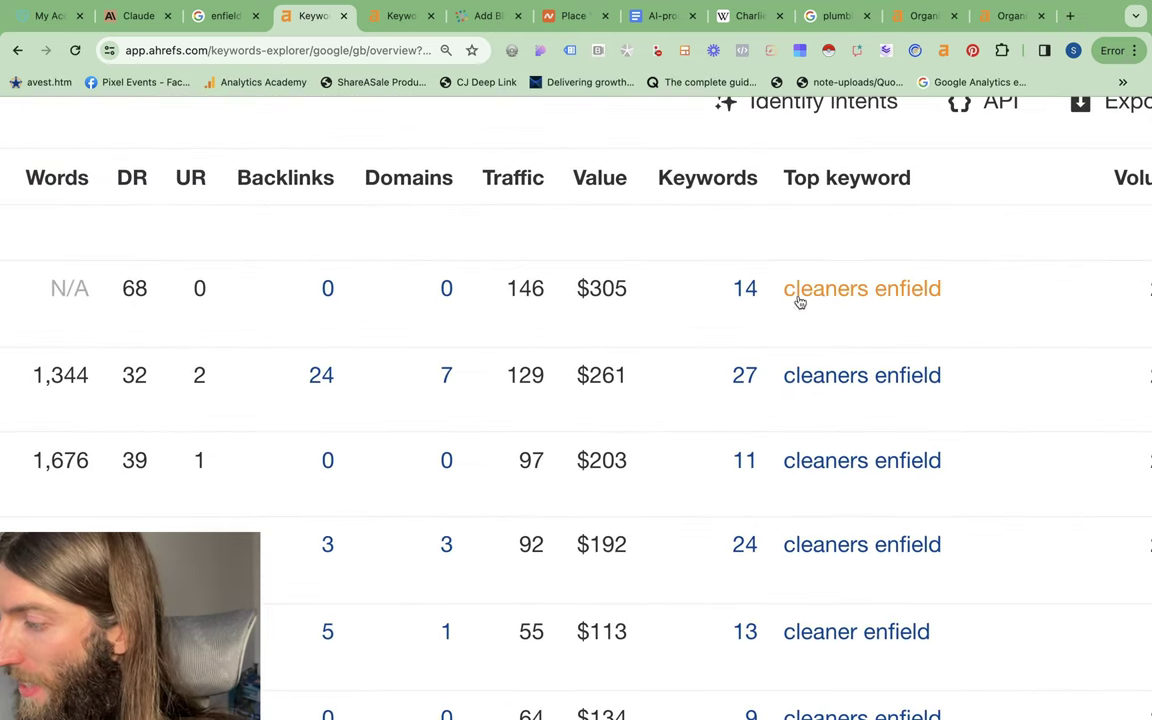
pyautogui.hscroll(-4, 743, 288)
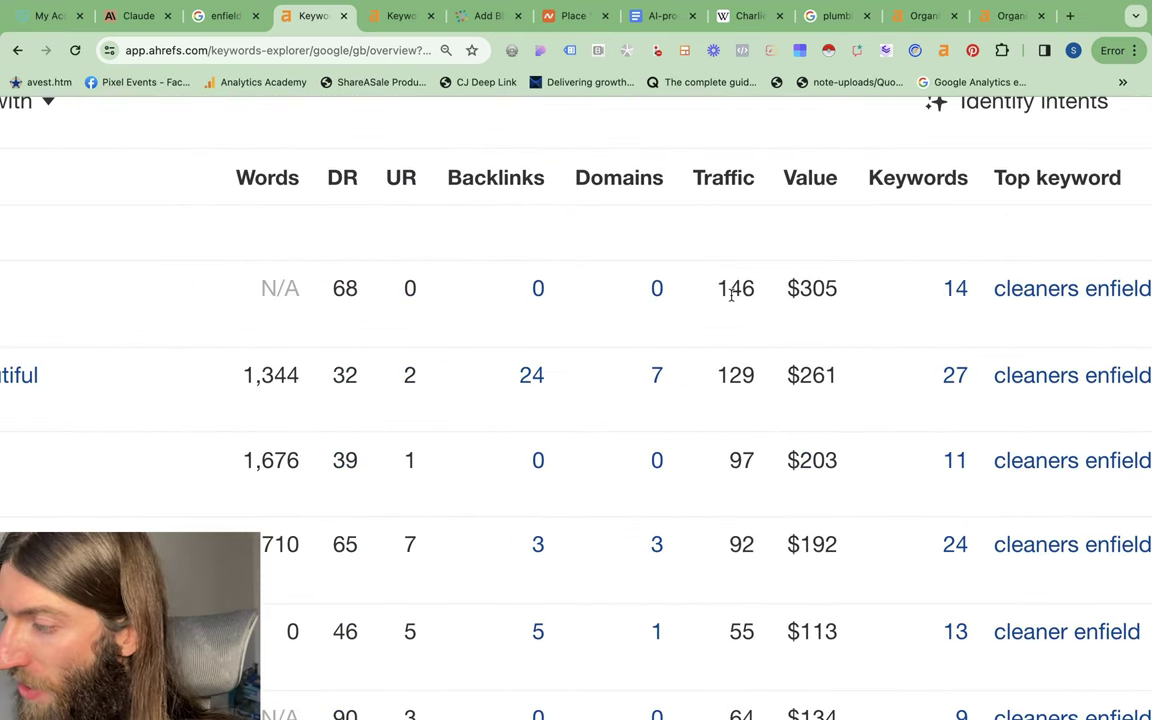
pyautogui.hscroll(-4, 733, 290)
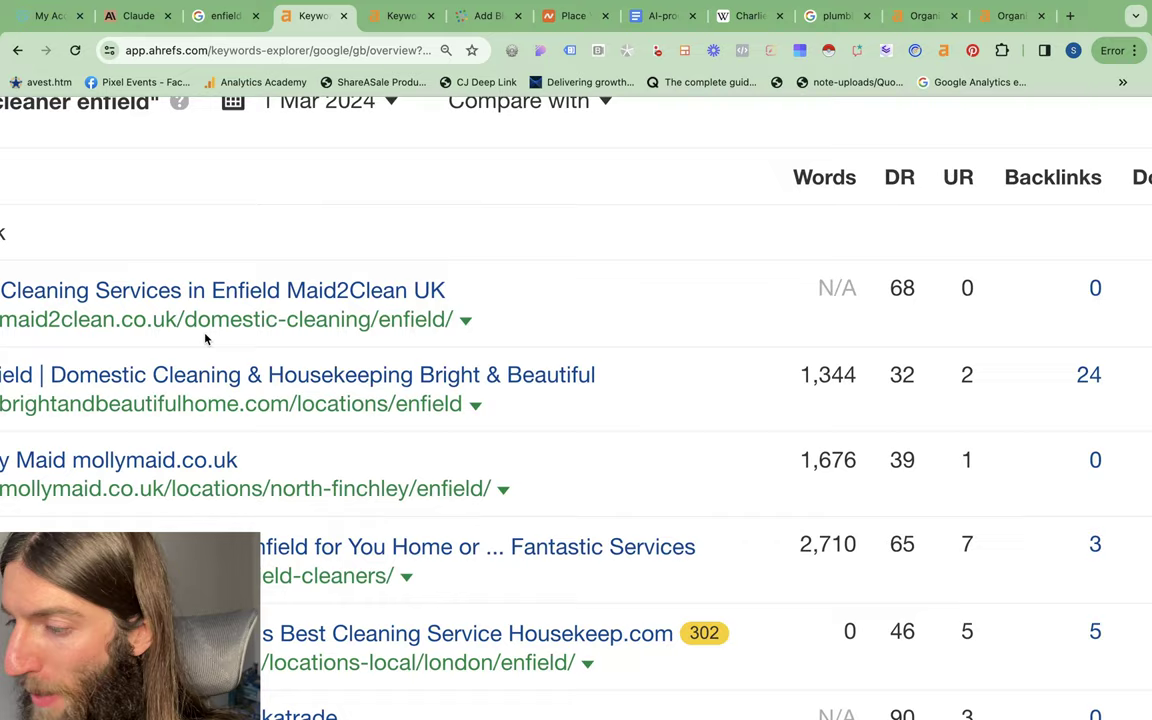
pyautogui.hscroll(-5, 205, 339)
pyautogui.click(226, 235)
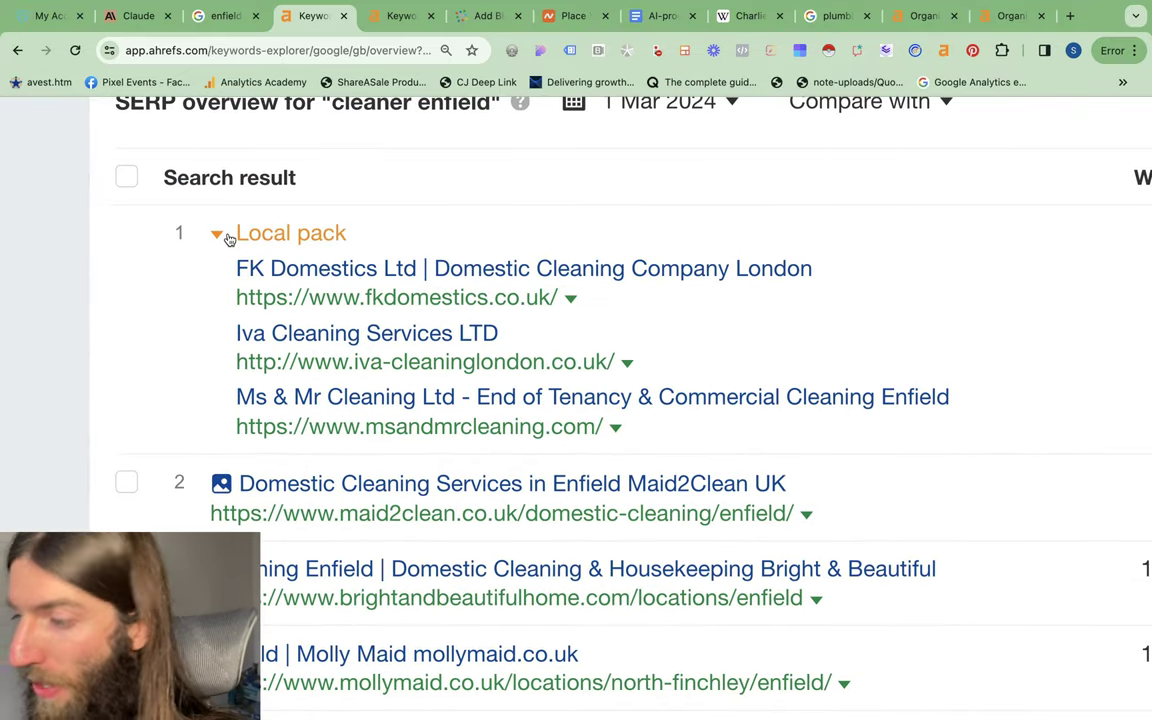
pyautogui.click(226, 235)
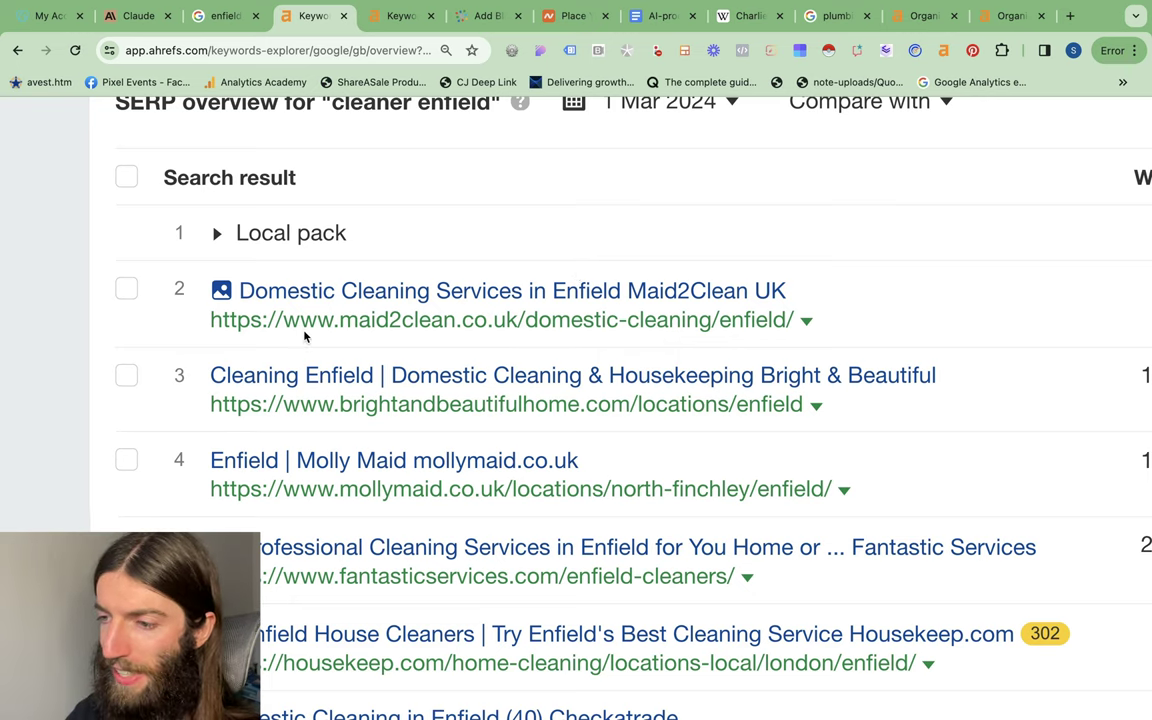
# Scroll across the ranking pages' metric columns, comparing DR, traffic and traffic value
pyautogui.hscroll(10, 315, 310)
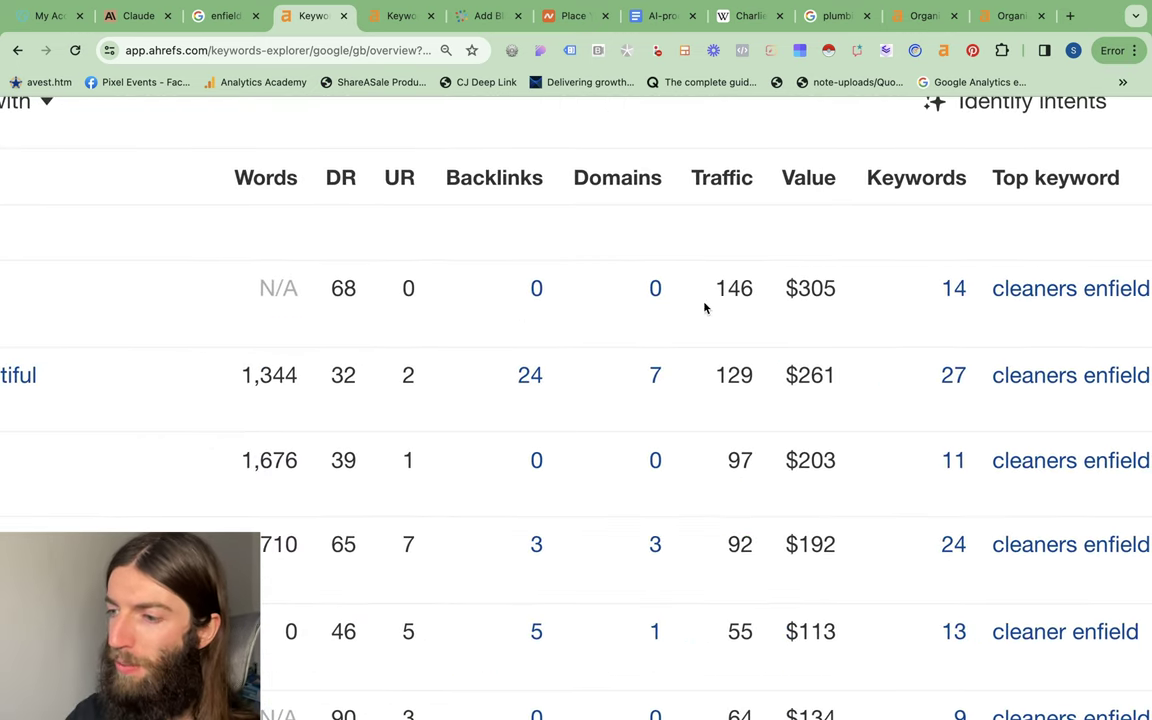
pyautogui.hscroll(-10, 700, 315)
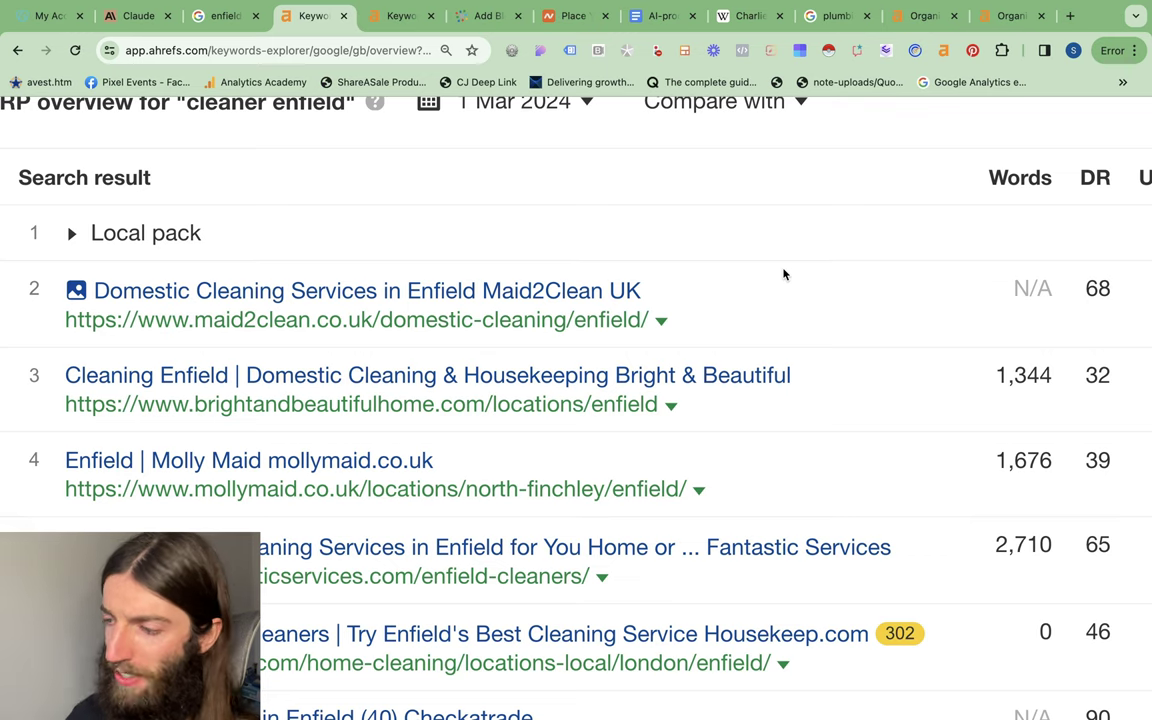
pyautogui.scroll(-3, 1020, 437)
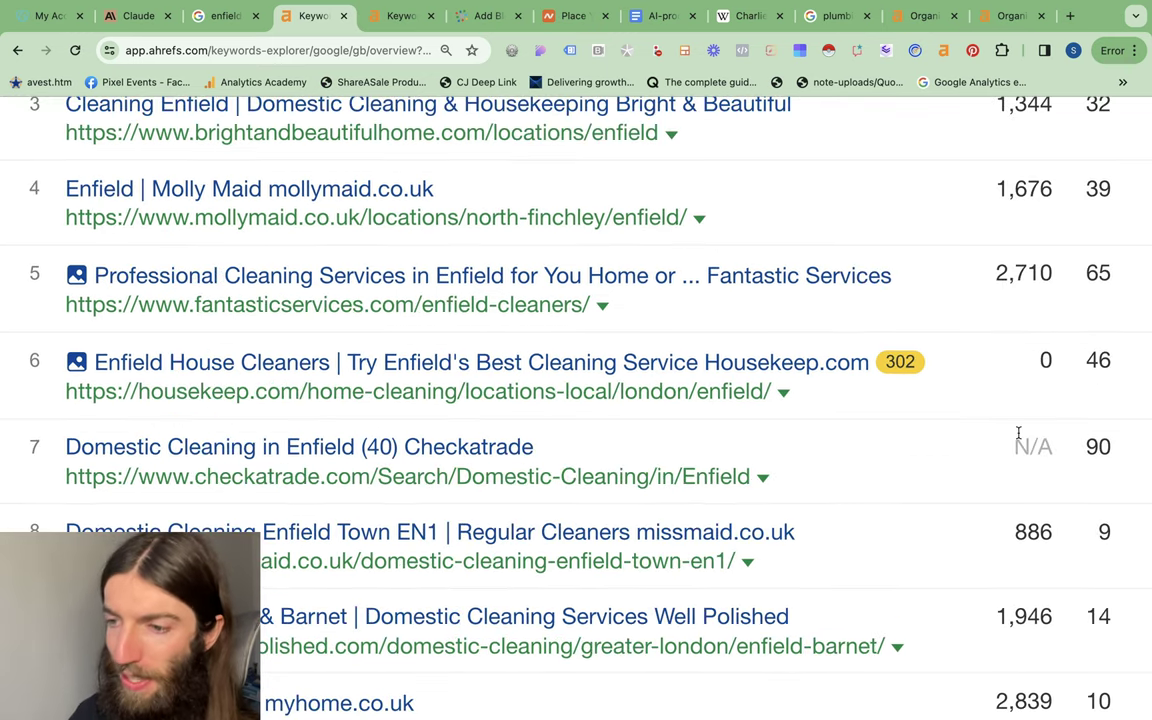
pyautogui.hscroll(10, 1018, 432)
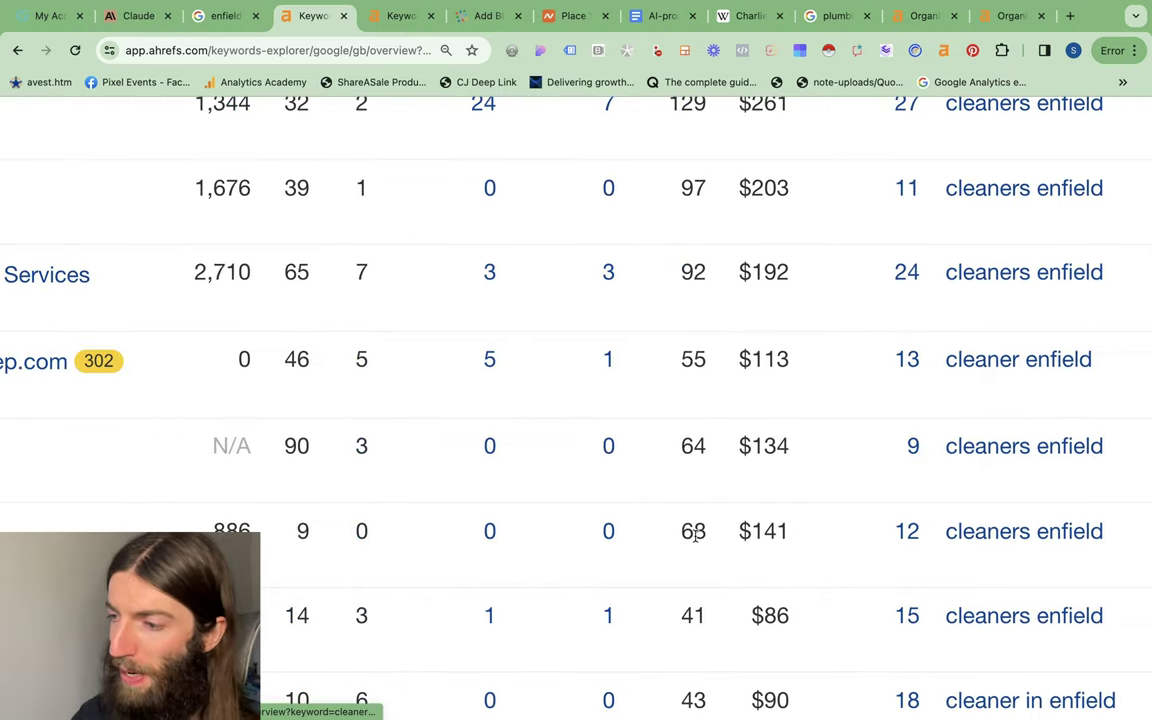
pyautogui.hscroll(-10, 694, 535)
pyautogui.hscroll(5, 694, 540)
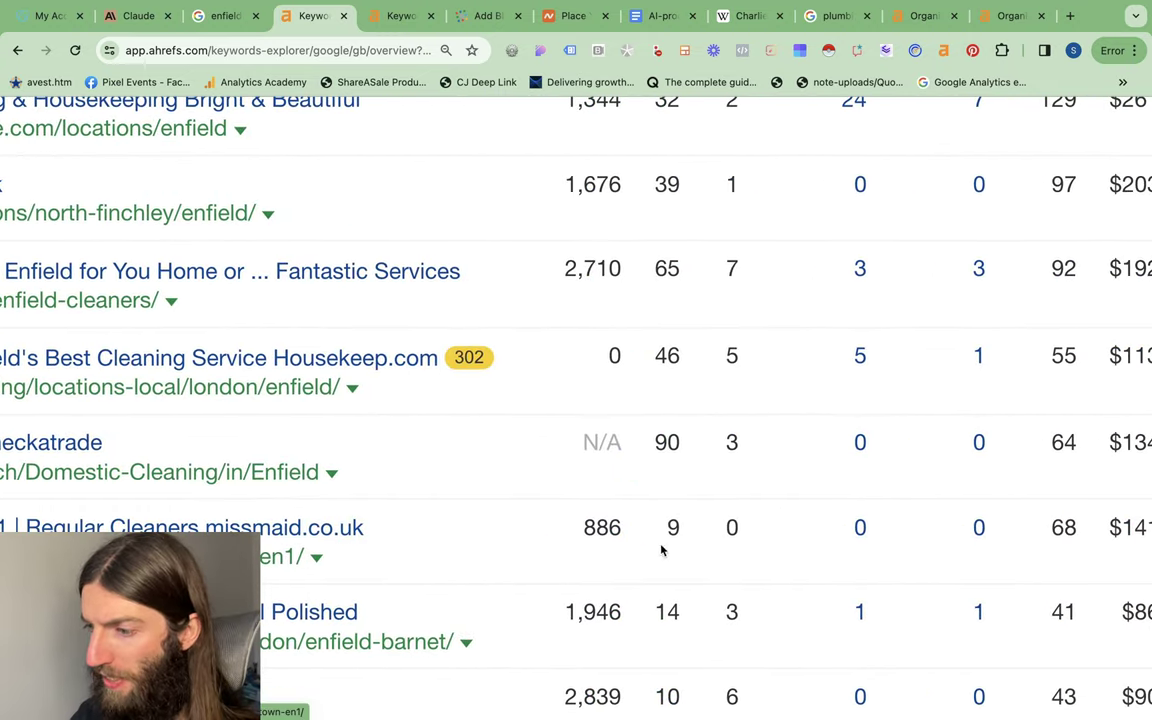
pyautogui.hscroll(-10, 645, 524)
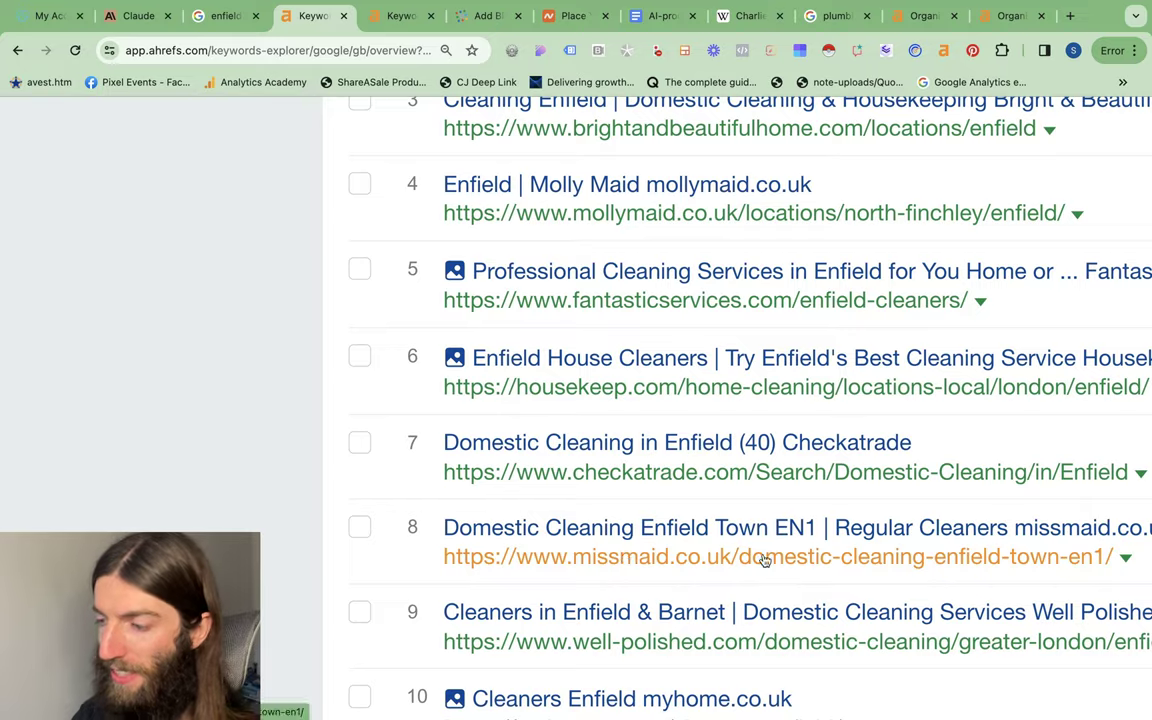
pyautogui.hscroll(8, 761, 558)
pyautogui.hscroll(2, 763, 560)
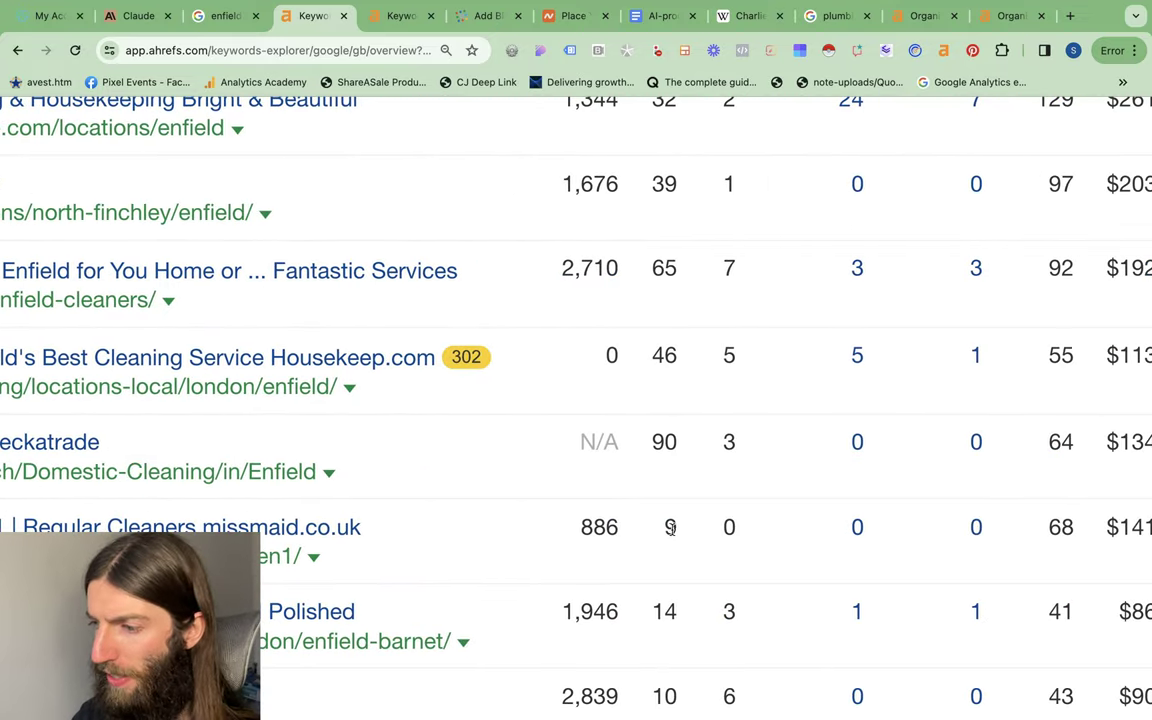
pyautogui.moveTo(678, 528); pyautogui.dragTo(659, 534)
pyautogui.scroll(-2, 659, 534)
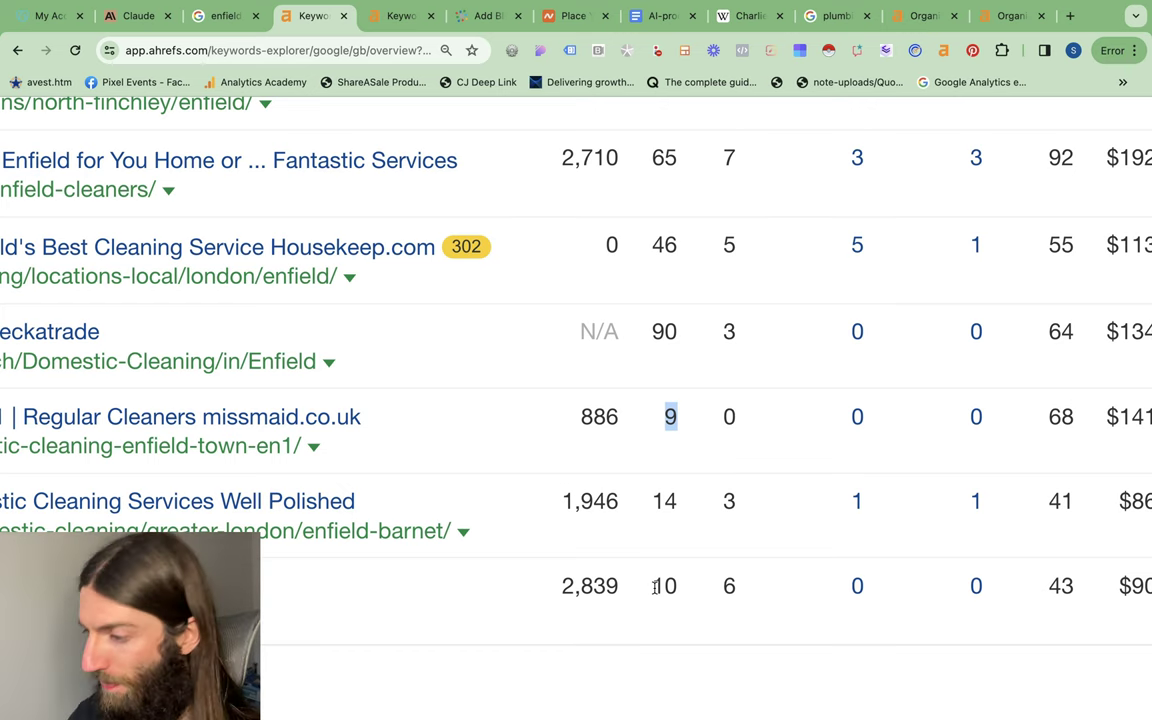
pyautogui.hscroll(5, 656, 587)
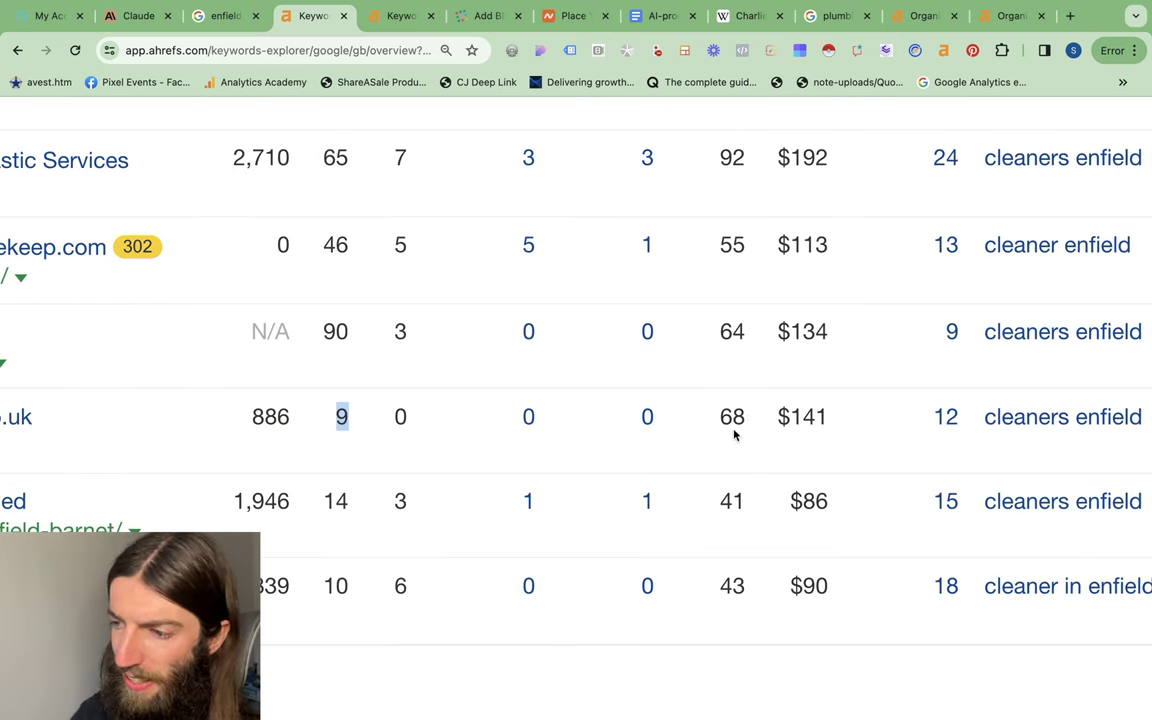
pyautogui.hscroll(-1, 720, 425)
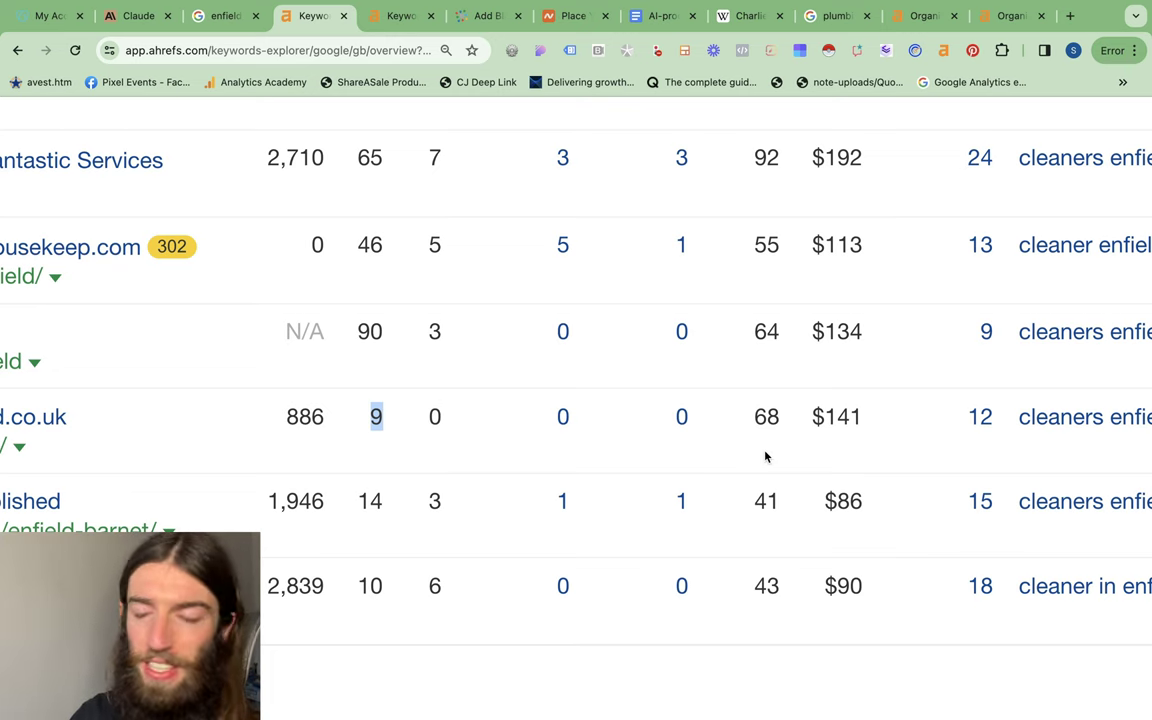
pyautogui.scroll(4, 699, 537)
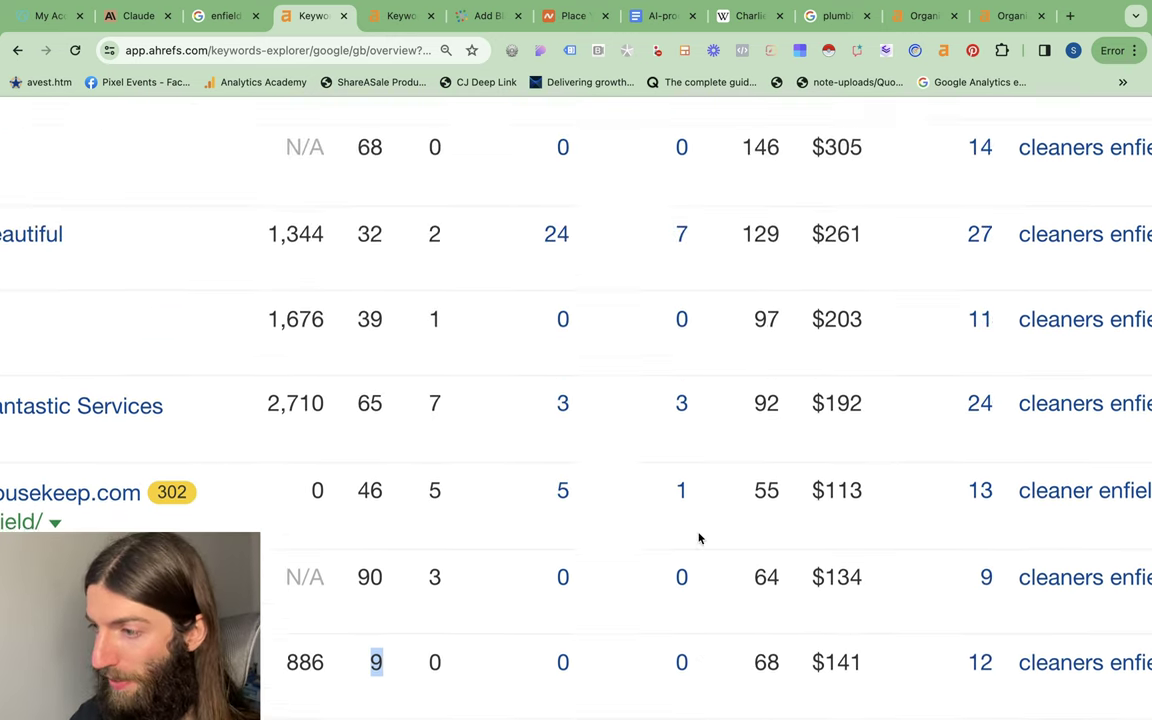
pyautogui.hscroll(-2, 699, 537)
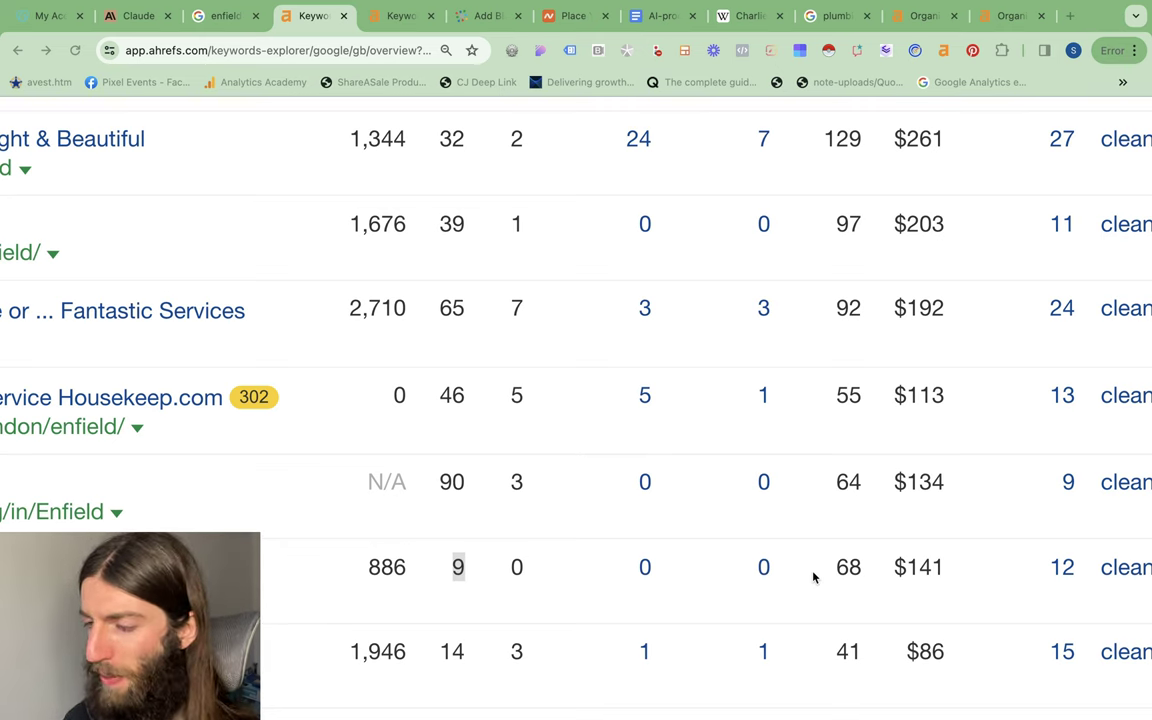
# In a new tab, calculate 7x75 = 525 and then 525x4 = 2100
pyautogui.click(1070, 17)
pyautogui.write('7x75')
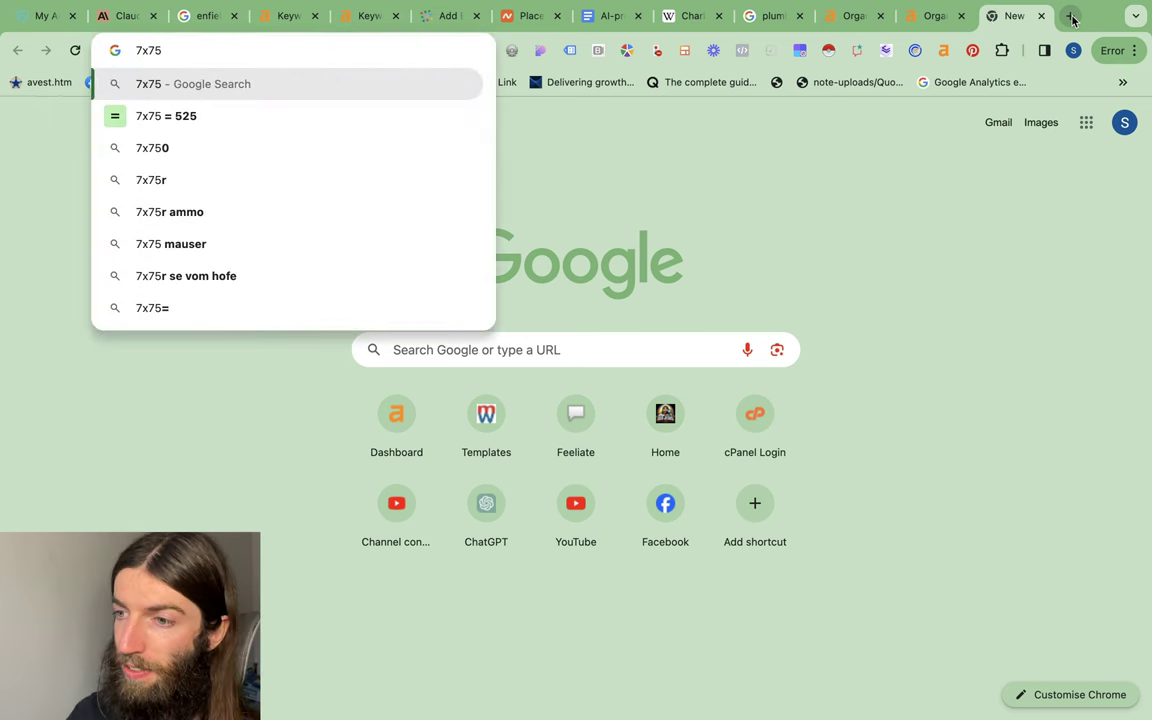
pyautogui.press('Return')
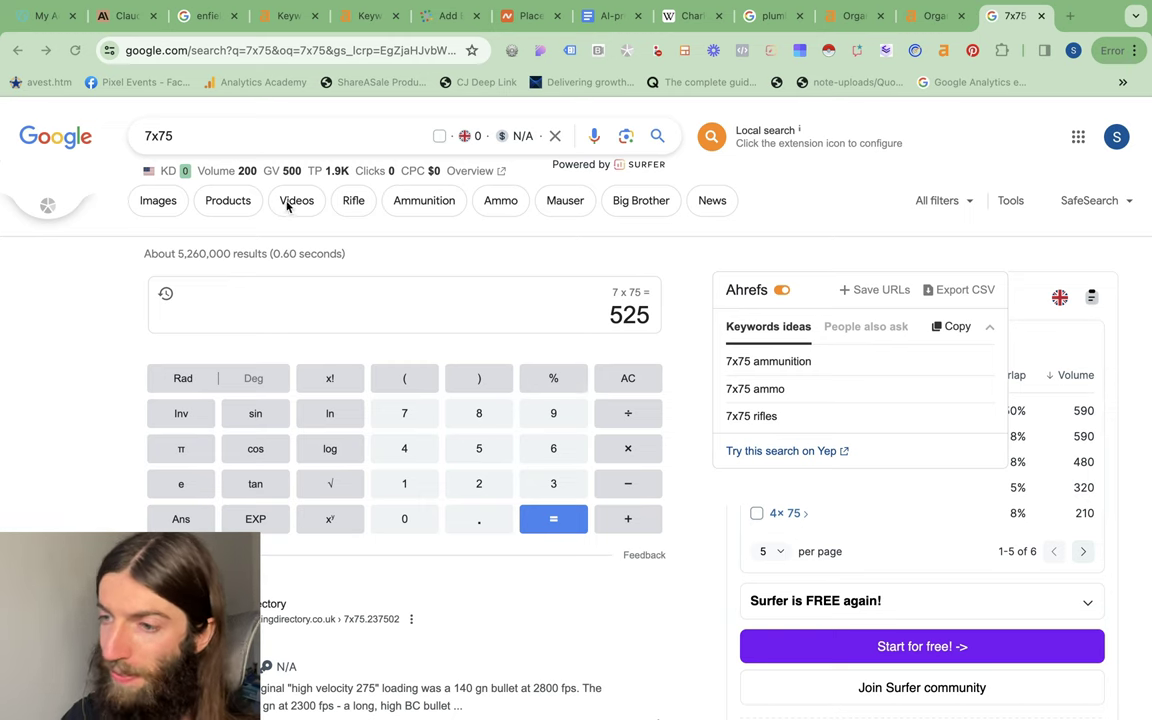
pyautogui.doubleClick(170, 136)
pyautogui.write('525')
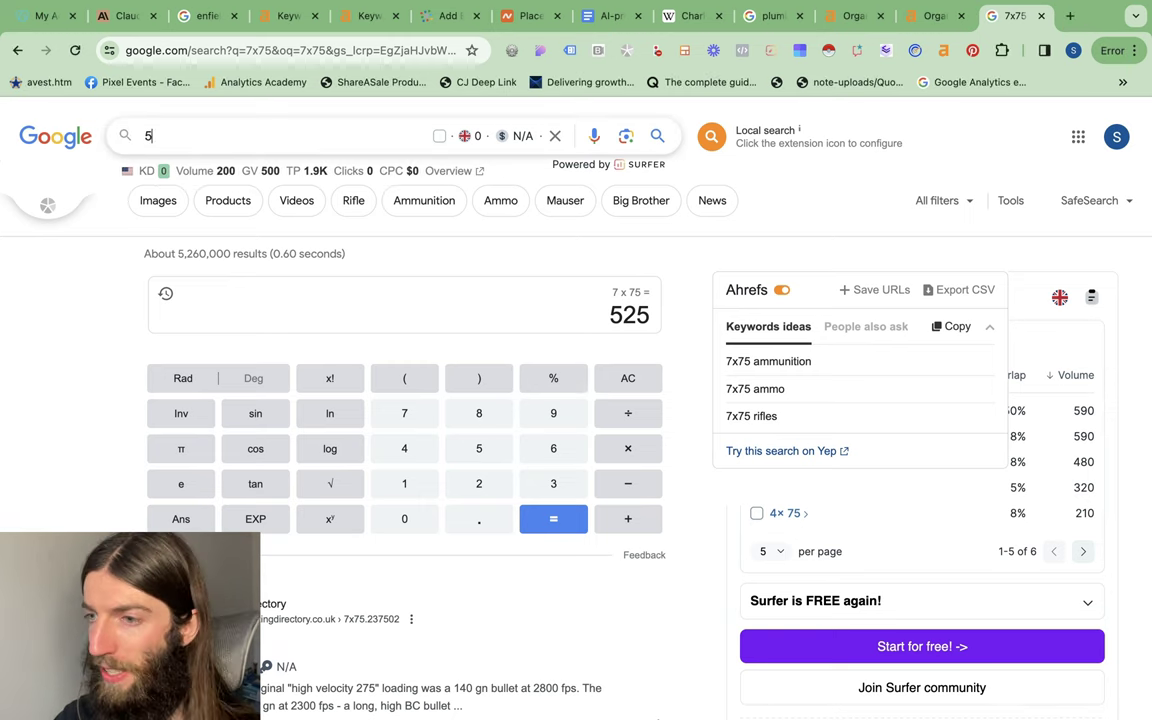
pyautogui.write('x4')
pyautogui.press('Return')
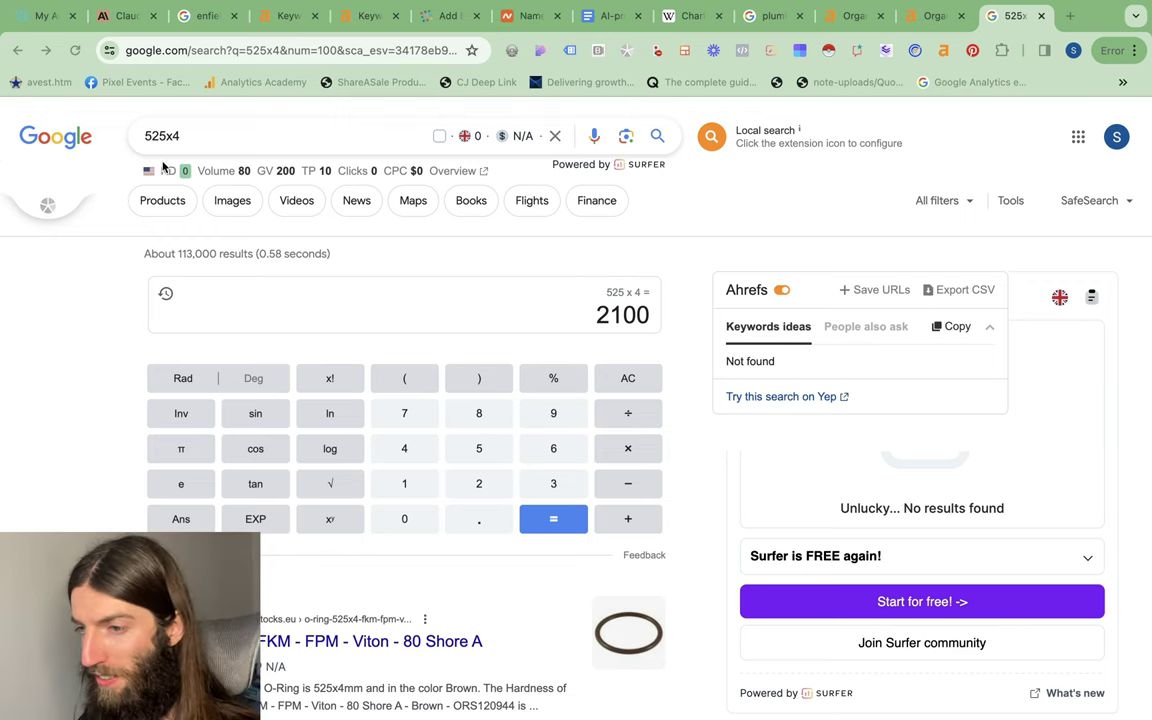
# Calculate 15x100 and 1500x4 = 6000, then bring up the Easy Blog Networks Add Blog form
pyautogui.doubleClick(122, 136)
pyautogui.write('15')
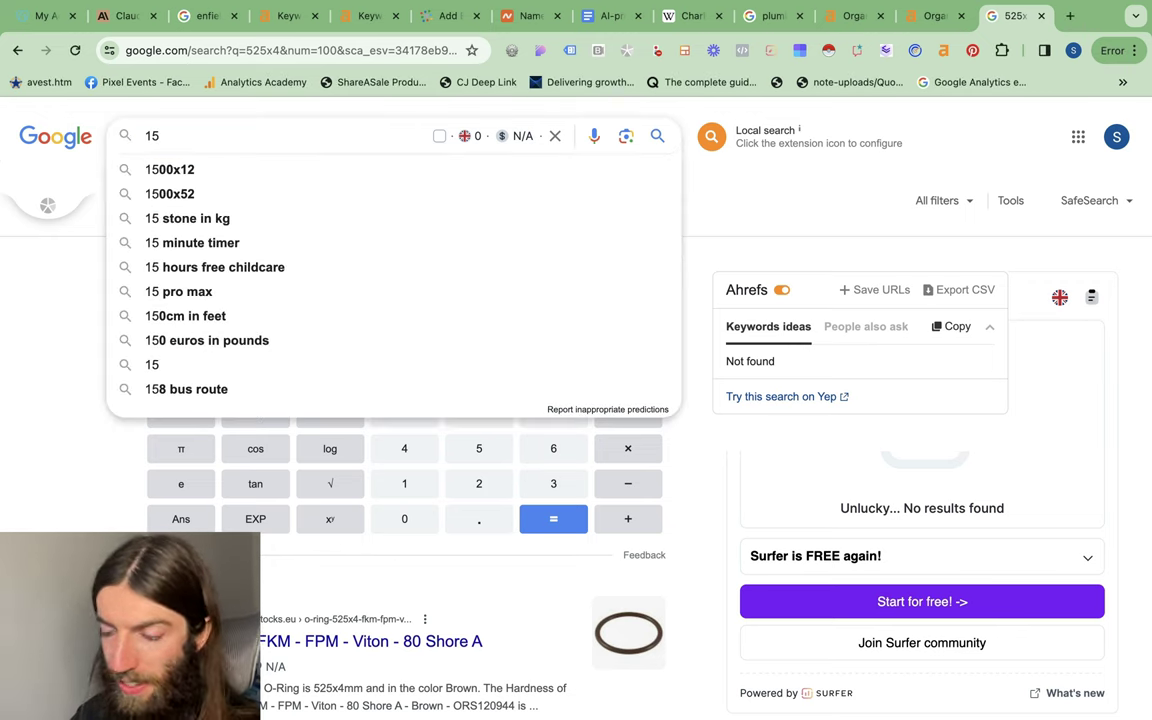
pyautogui.write('x100')
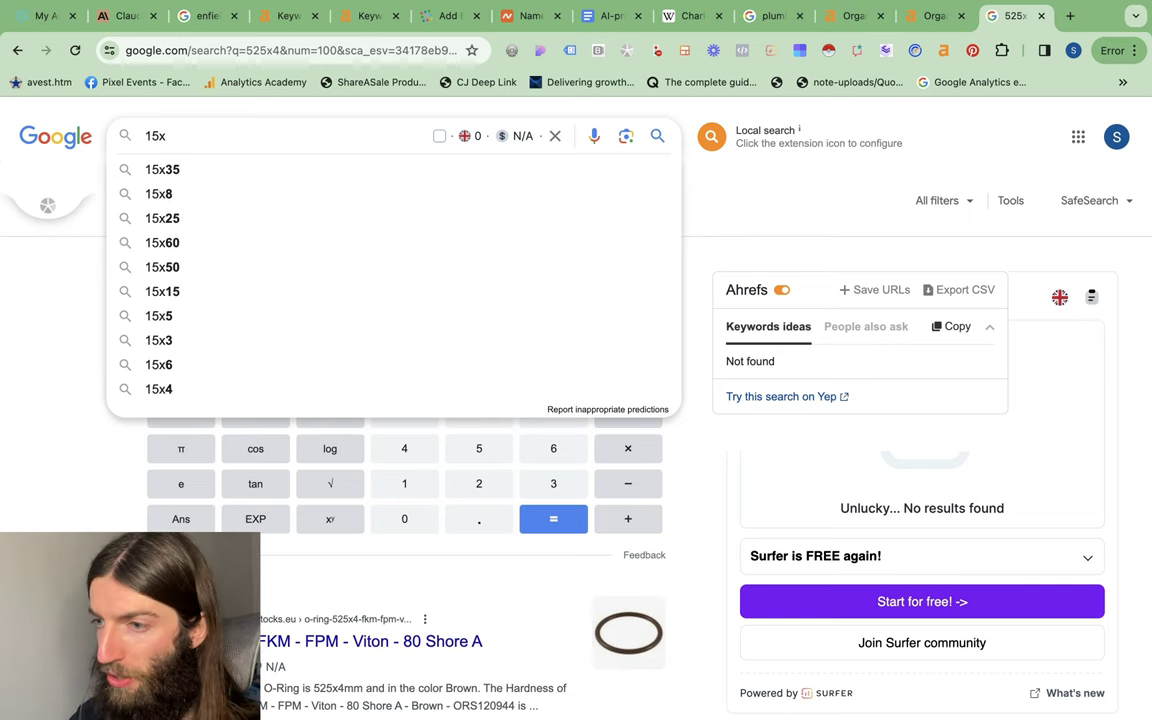
pyautogui.press('Return')
pyautogui.write('1500x4')
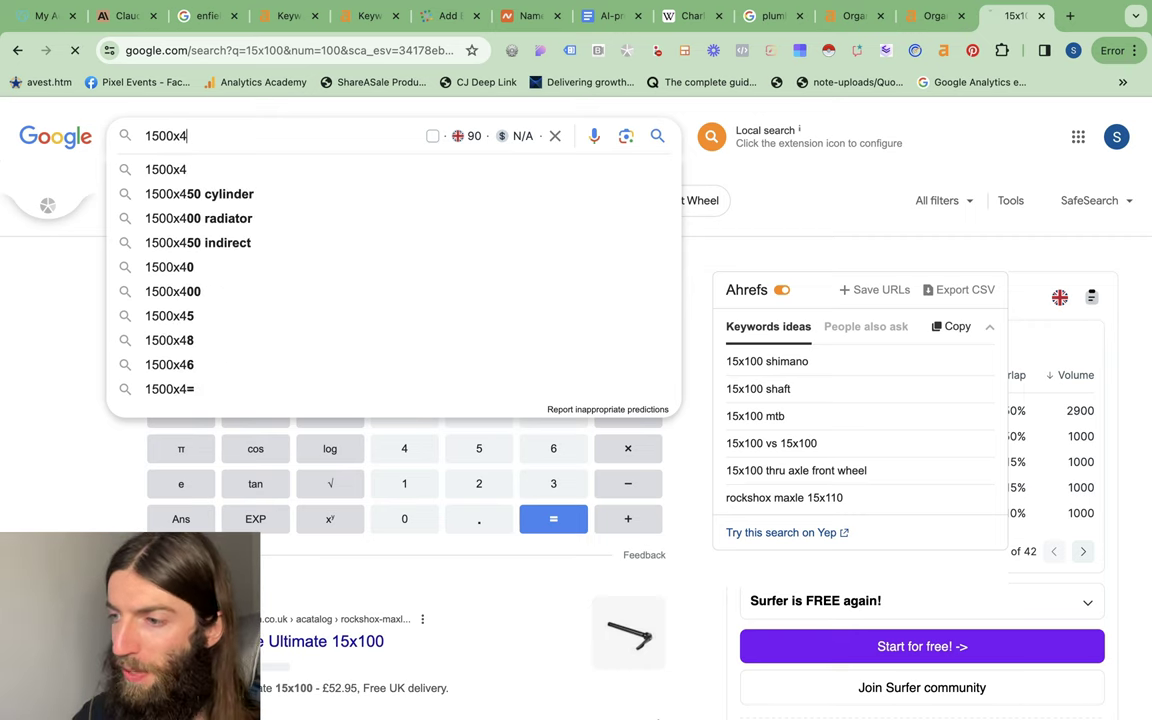
pyautogui.press('Return')
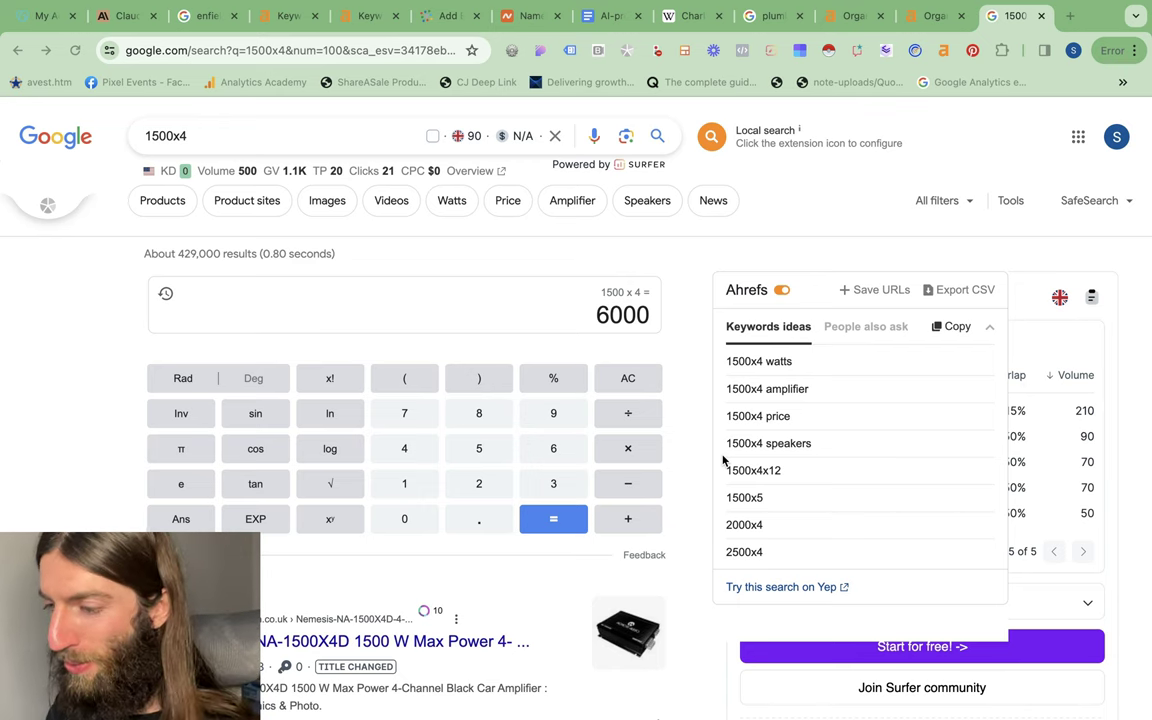
pyautogui.press('super+7')
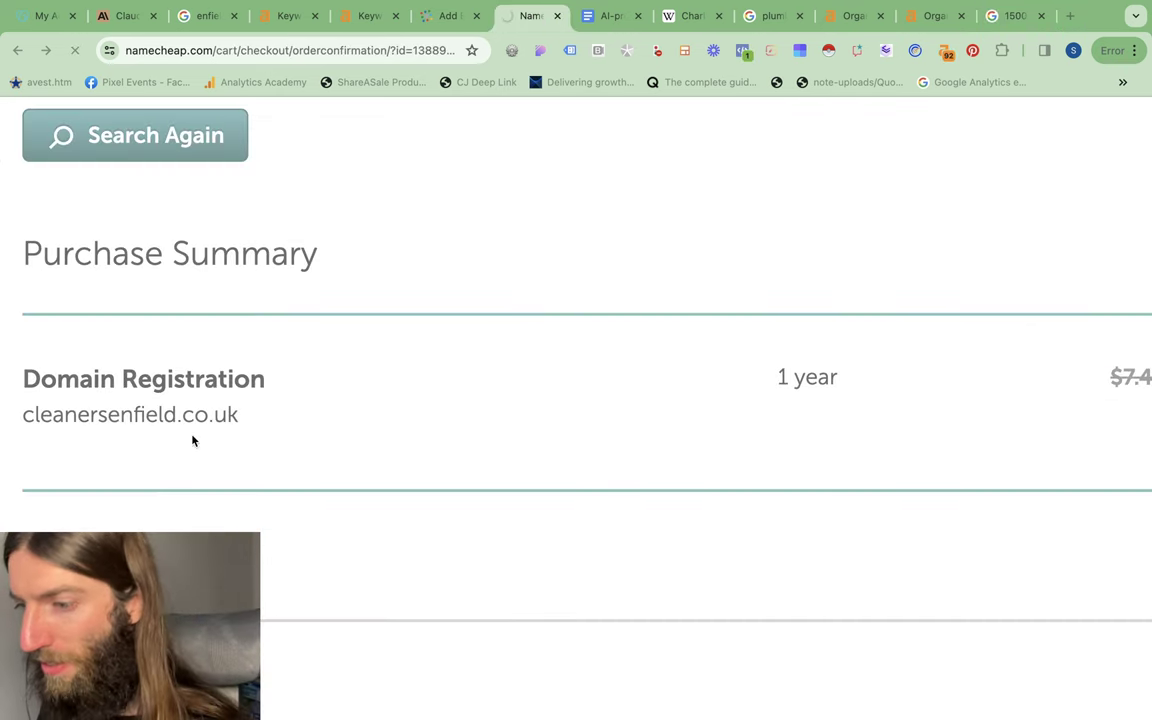
pyautogui.click(448, 18)
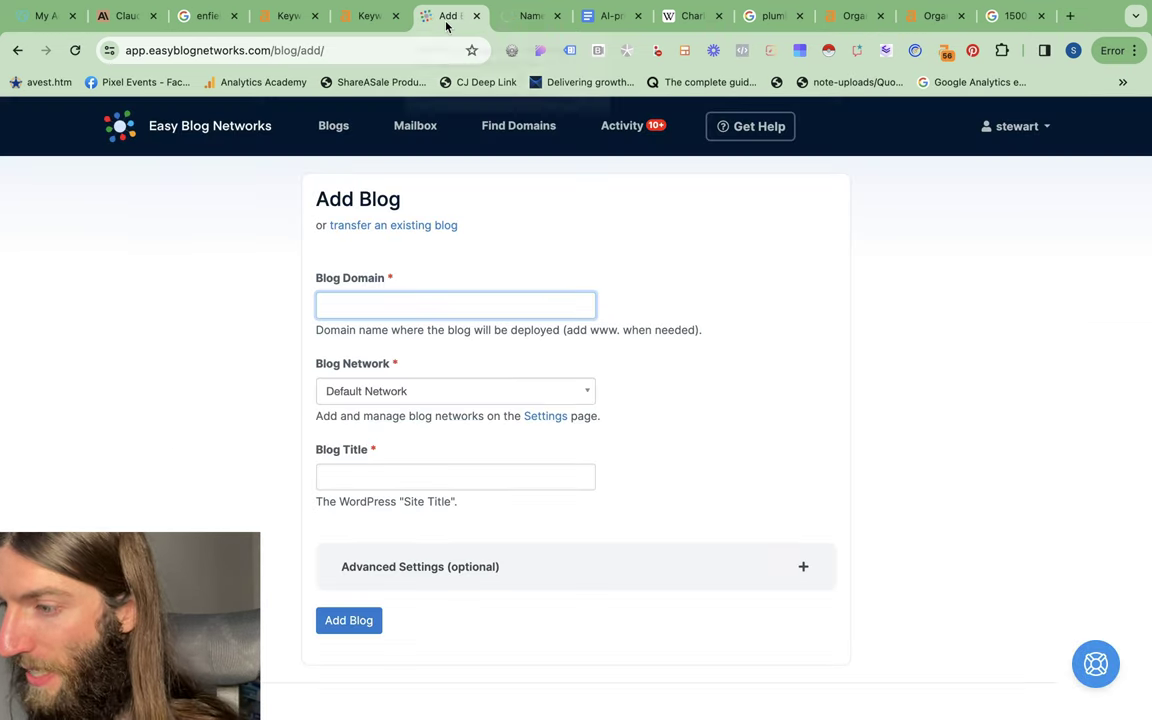
# Paste domain cleanersenfield.co.uk, enter title 'Cleaners Enfield', and expand Advanced Settings
pyautogui.write('cleanersenfield.co.uk')
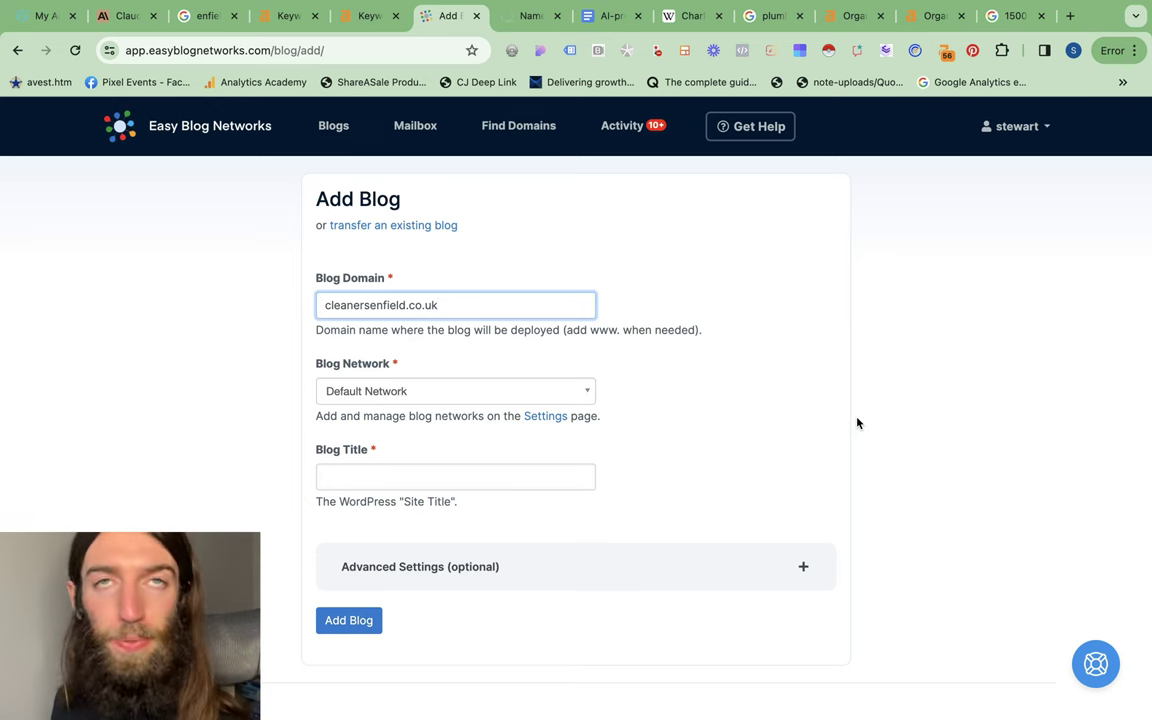
pyautogui.press('Tab')
pyautogui.write('Cleaners ')
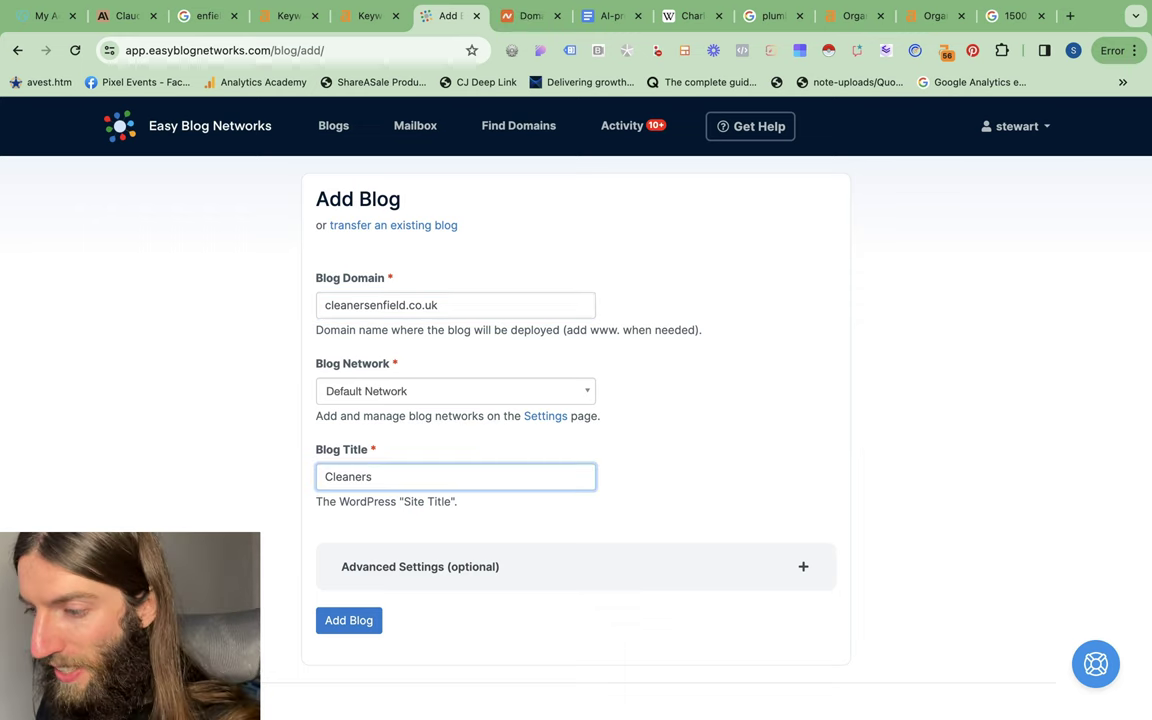
pyautogui.write('Enfield')
pyautogui.press('Tab')
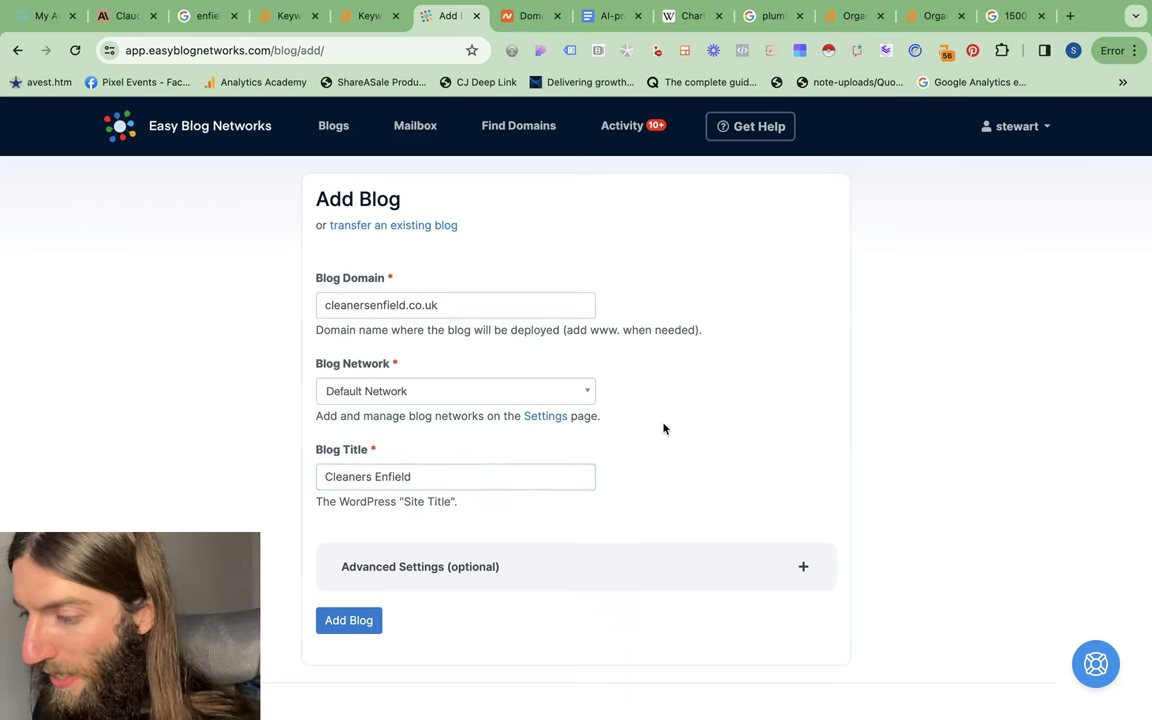
pyautogui.scroll(-3, 663, 429)
pyautogui.press('Return')
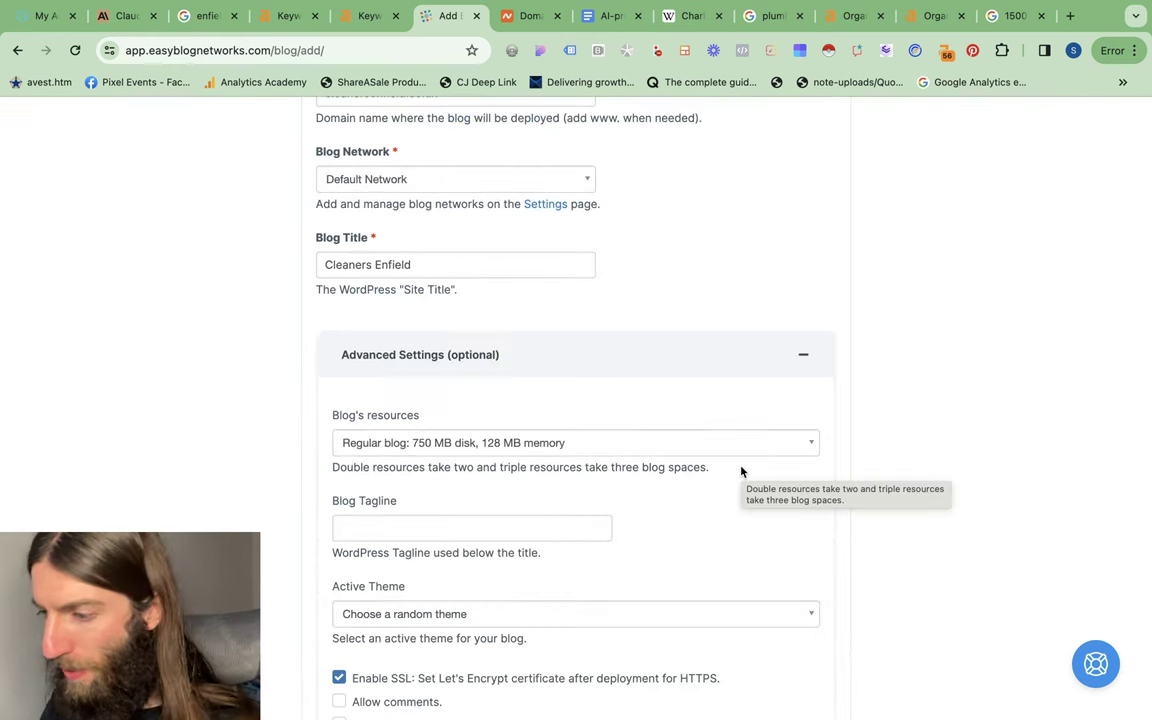
# Keep the Regular blog resource size and pick Hemingway from the Active Theme list
pyautogui.click(513, 443)
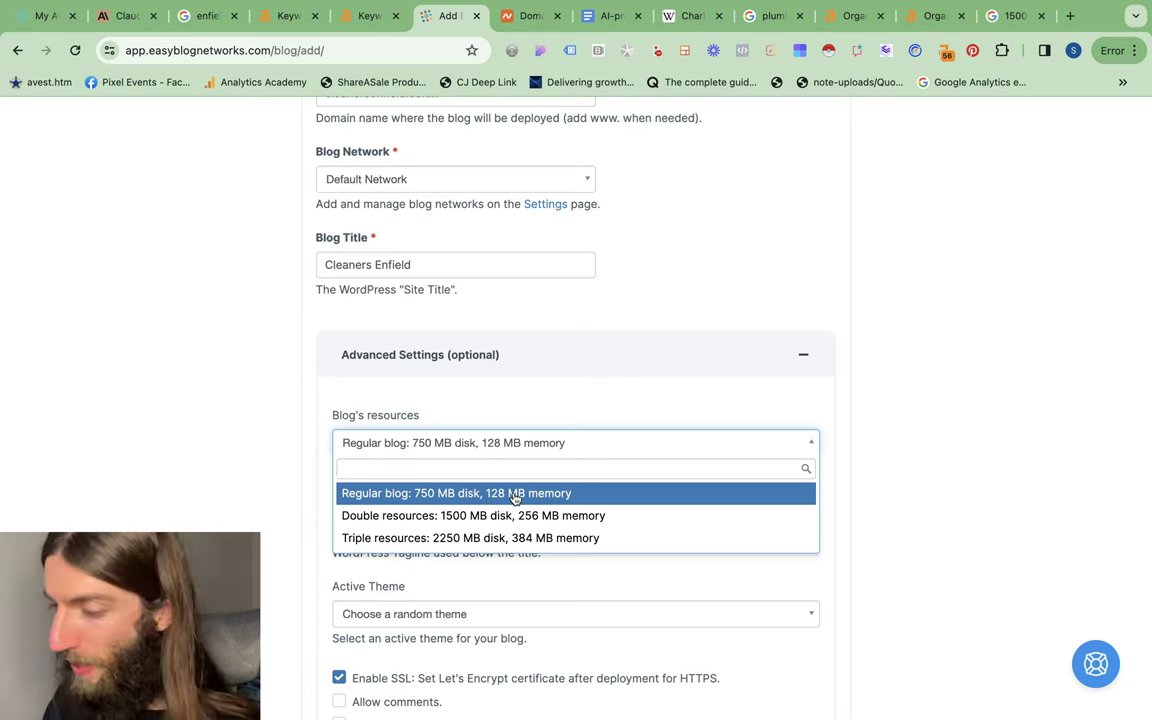
pyautogui.click(515, 494)
pyautogui.scroll(-2, 715, 505)
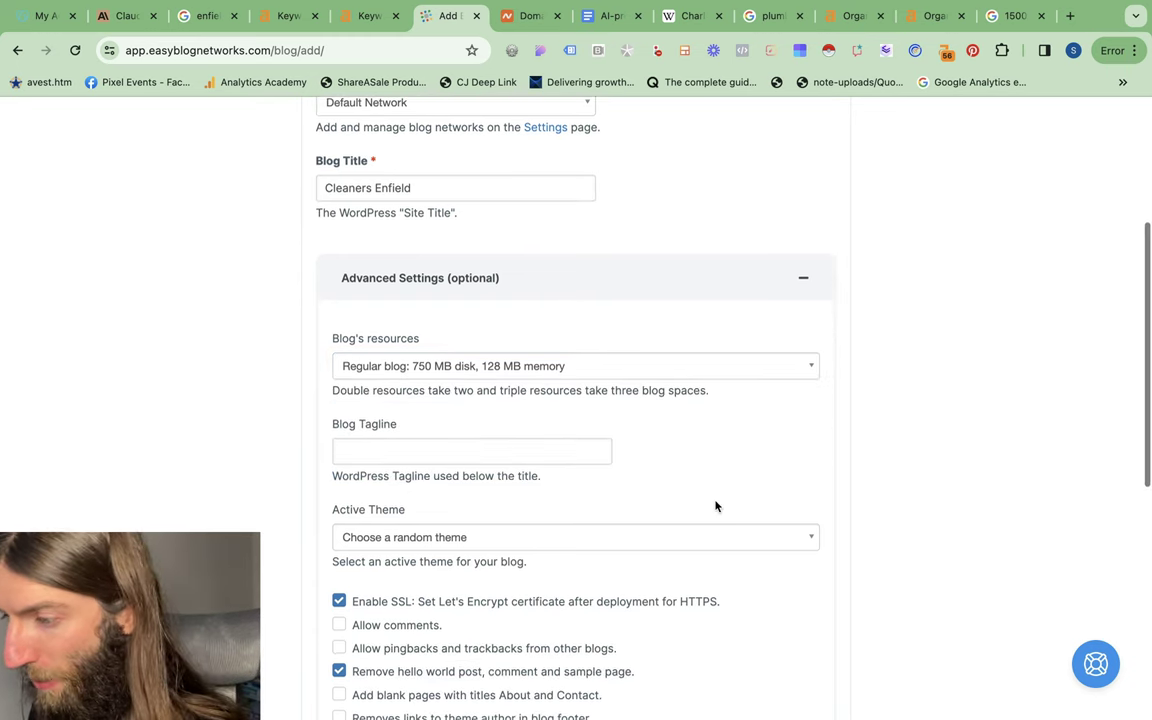
pyautogui.scroll(-5, 715, 505)
pyautogui.click(427, 388)
pyautogui.scroll(-3, 426, 392)
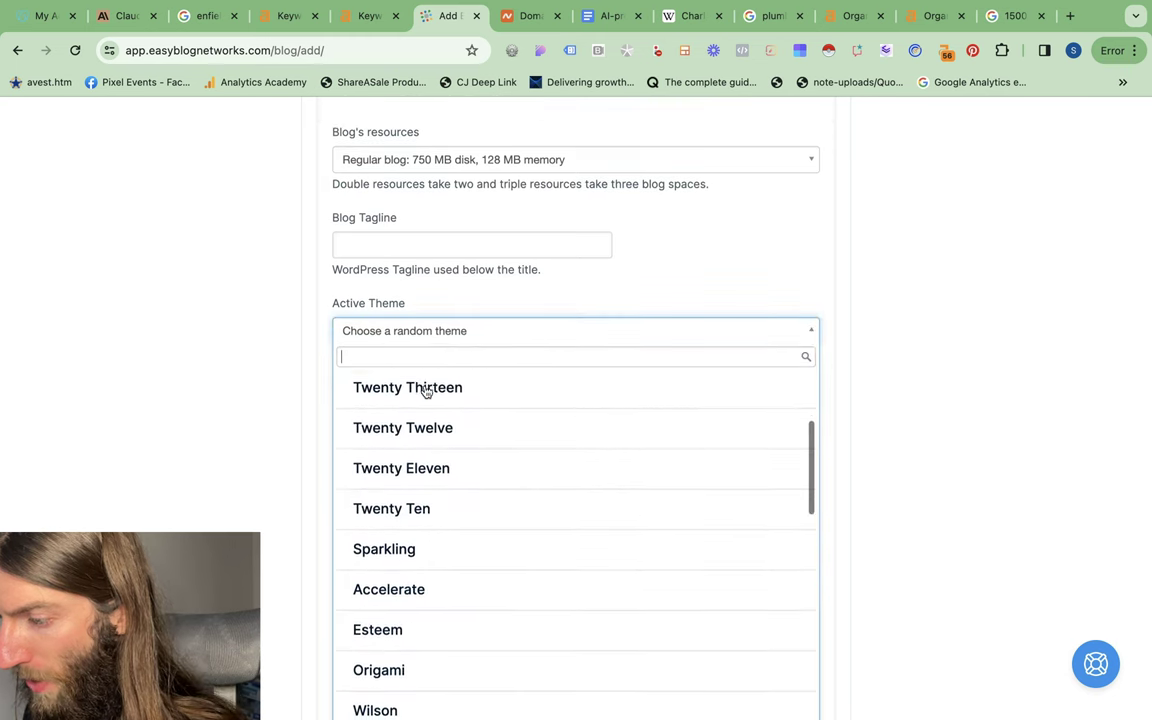
pyautogui.scroll(-10, 426, 392)
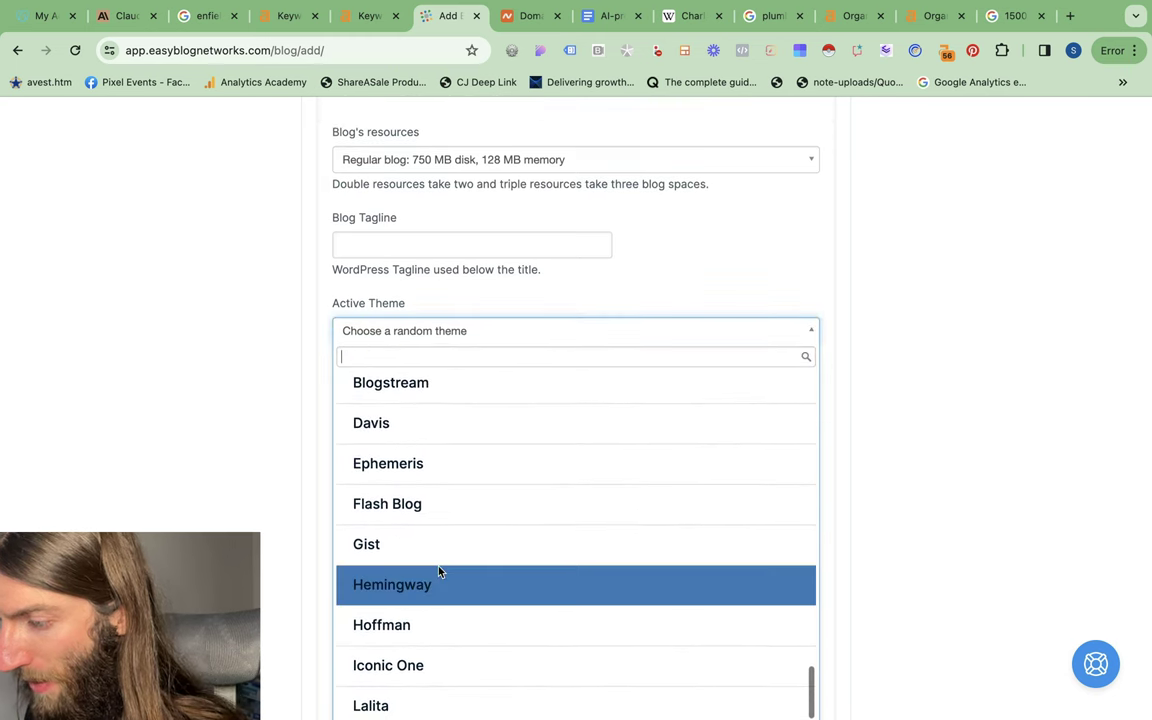
pyautogui.click(439, 580)
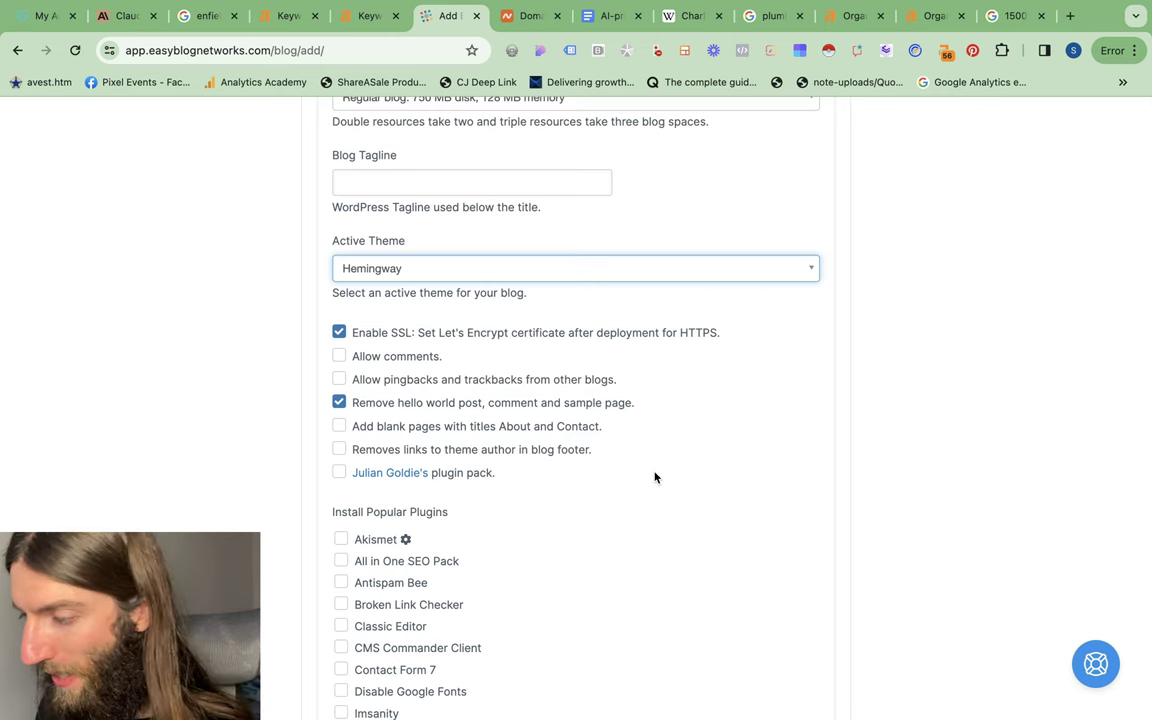
pyautogui.scroll(-1, 574, 391)
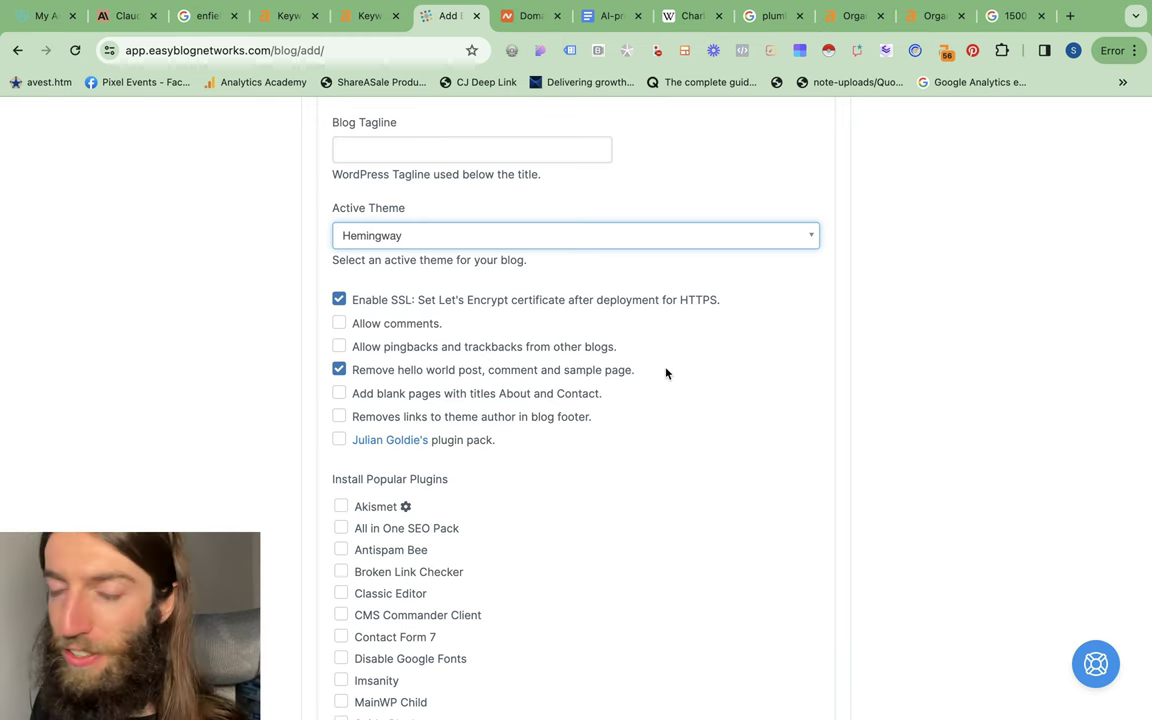
pyautogui.scroll(-5, 666, 373)
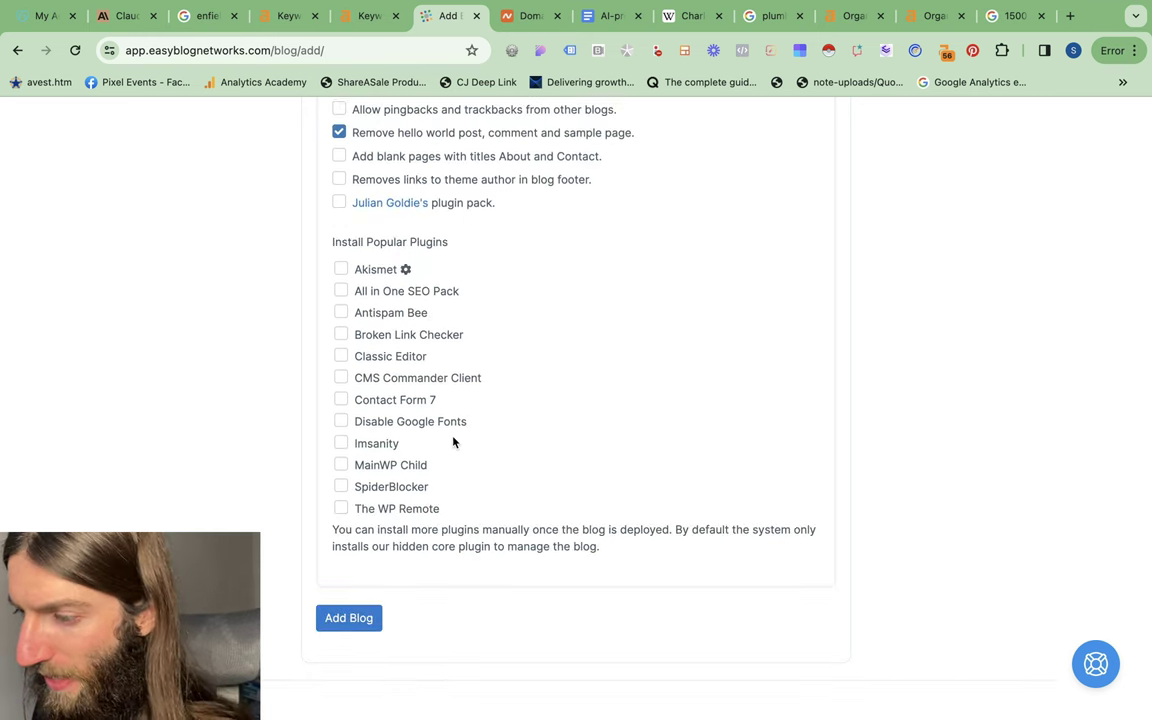
# Submit Add Blog to create cleanersenfield.co.uk and scroll to its DNS and SEO panels
pyautogui.click(361, 623)
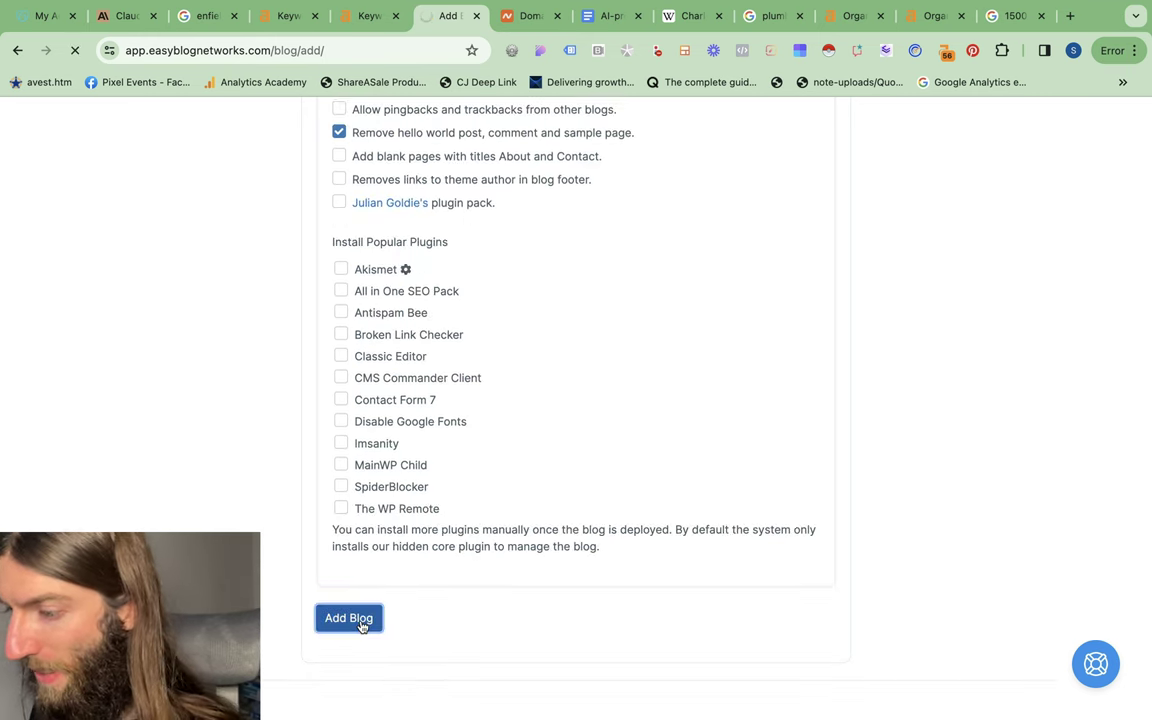
pyautogui.scroll(-6, 336, 290)
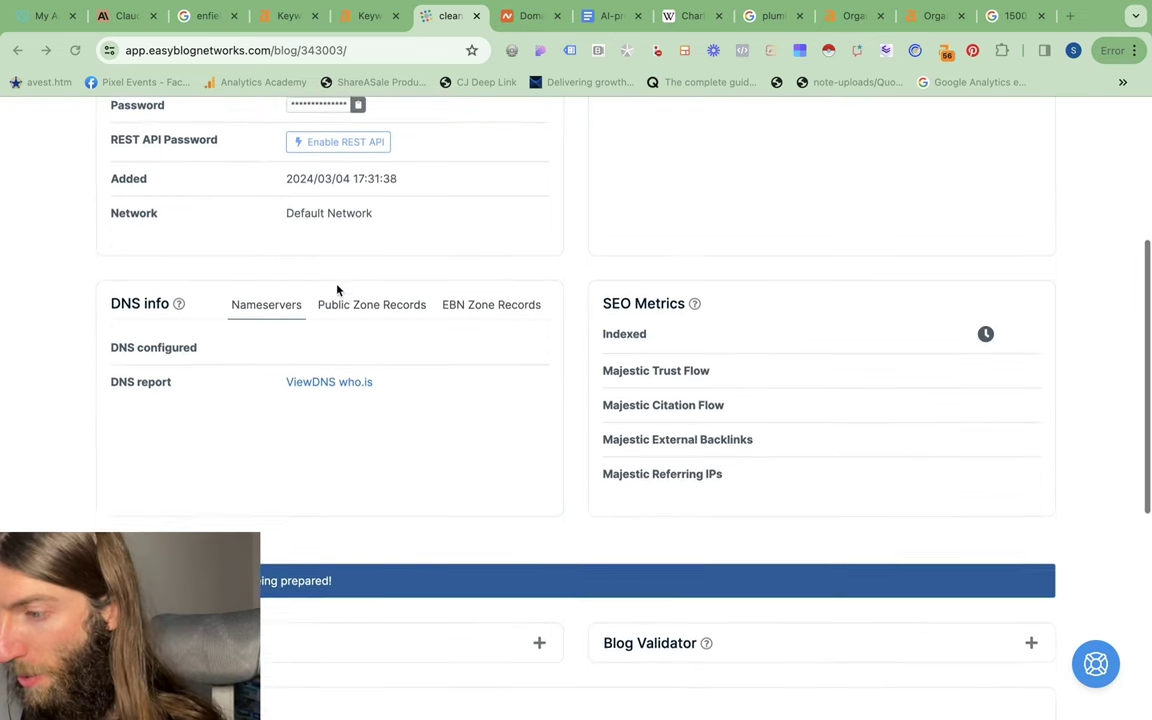